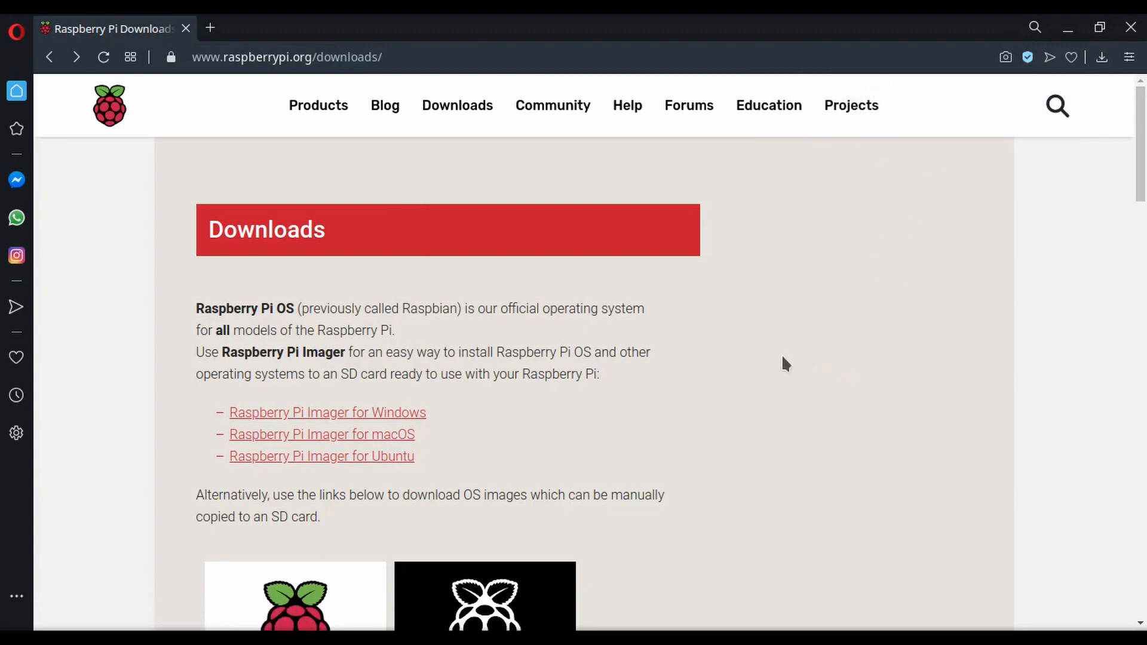
# Install the rpi-imager package, authenticating with the account password, and close the package installer.
pyautogui.click(627, 420)
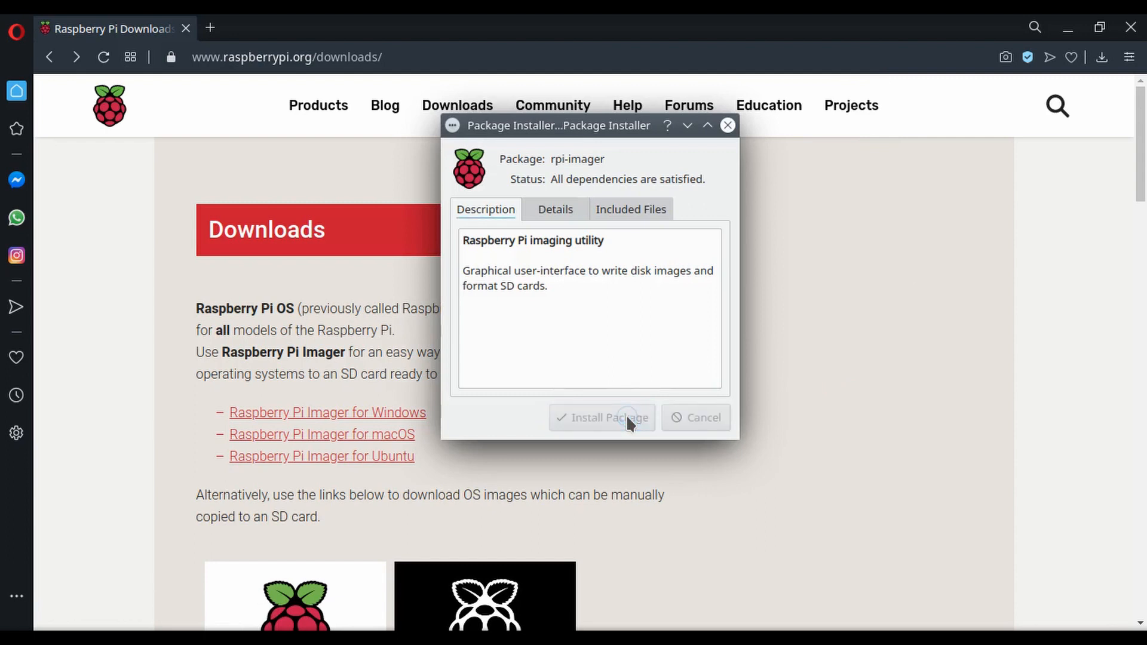
pyautogui.write('**********')
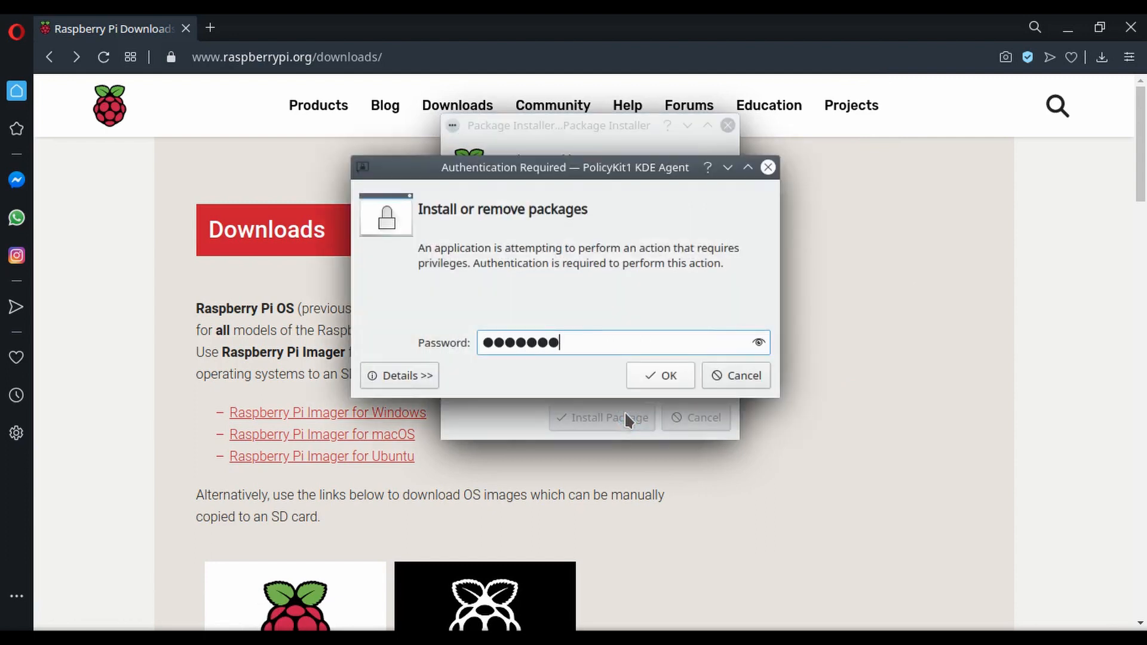
pyautogui.press('Return')
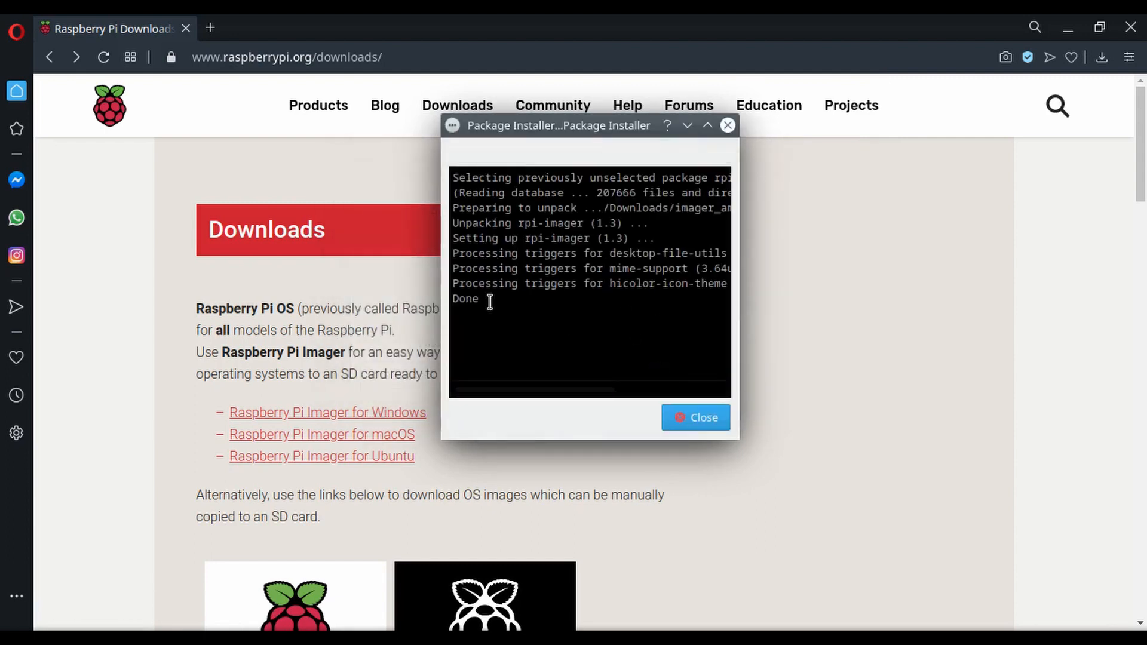
pyautogui.click(671, 418)
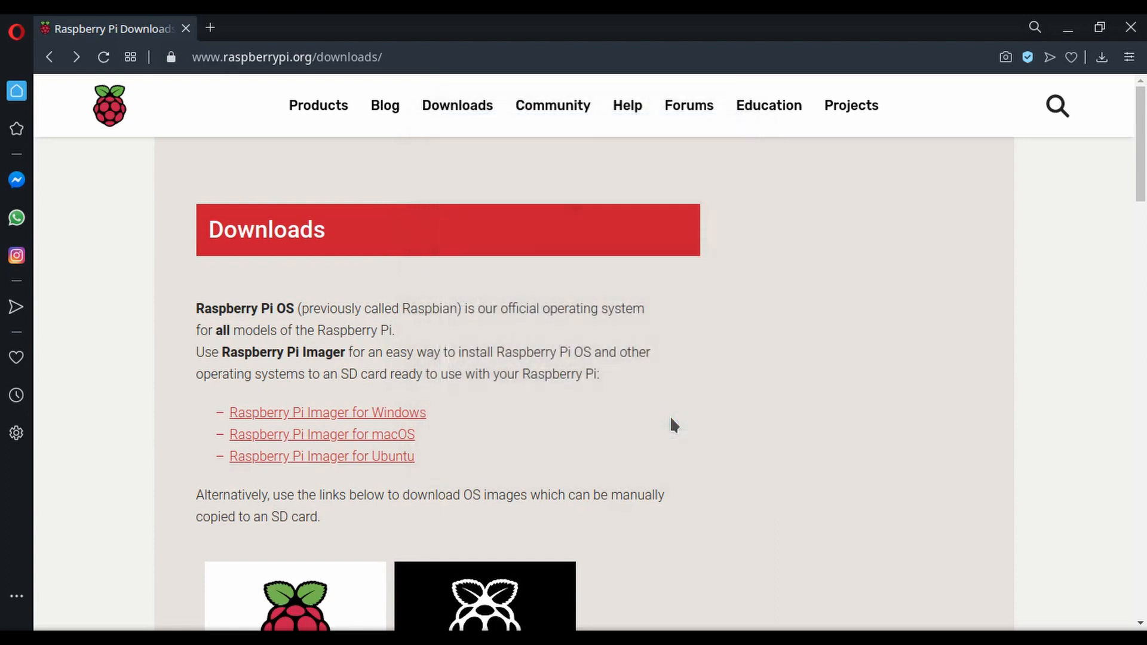
# Search the installed applications for "rasp", launch Raspberry Pi Imager and reposition its window over the browser.
pyautogui.press('super')
pyautogui.write('rasp')
pyautogui.click(113, 210)
pyautogui.moveTo(743, 155); pyautogui.dragTo(665, 165)
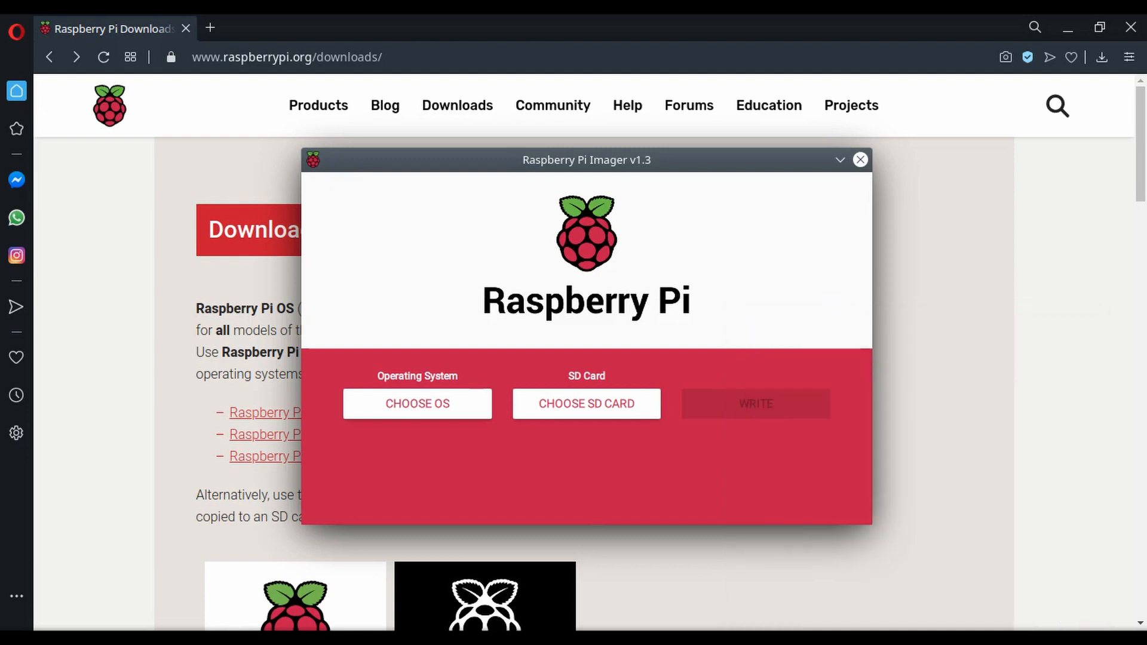
# Choose Raspberry Pi OS (32-bit) as the operating system and the Generic Mass-Storage (STRONTIUM) card as the target.
pyautogui.click(440, 402)
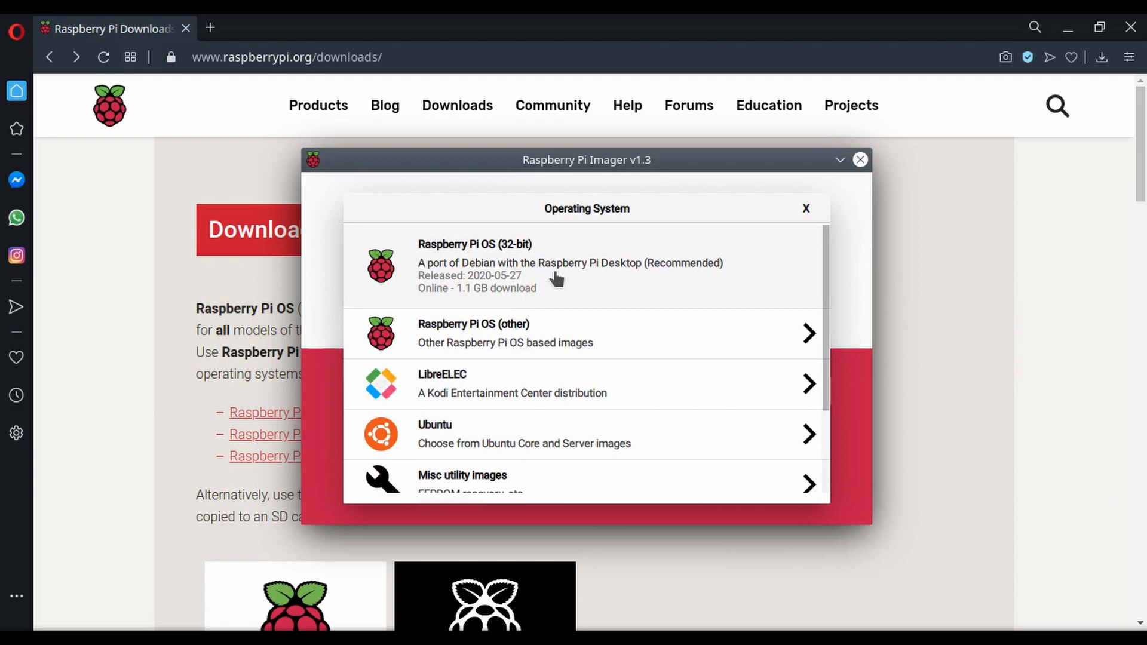
pyautogui.scroll(-1, 545, 370)
pyautogui.scroll(-1, 545, 370)
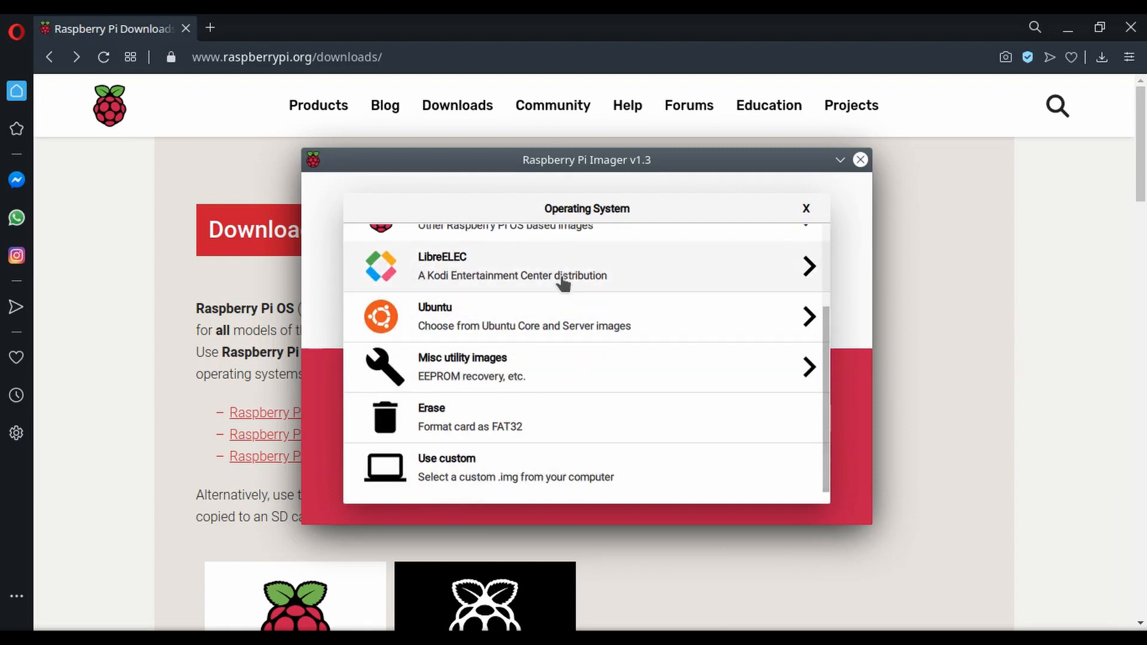
pyautogui.scroll(2, 563, 284)
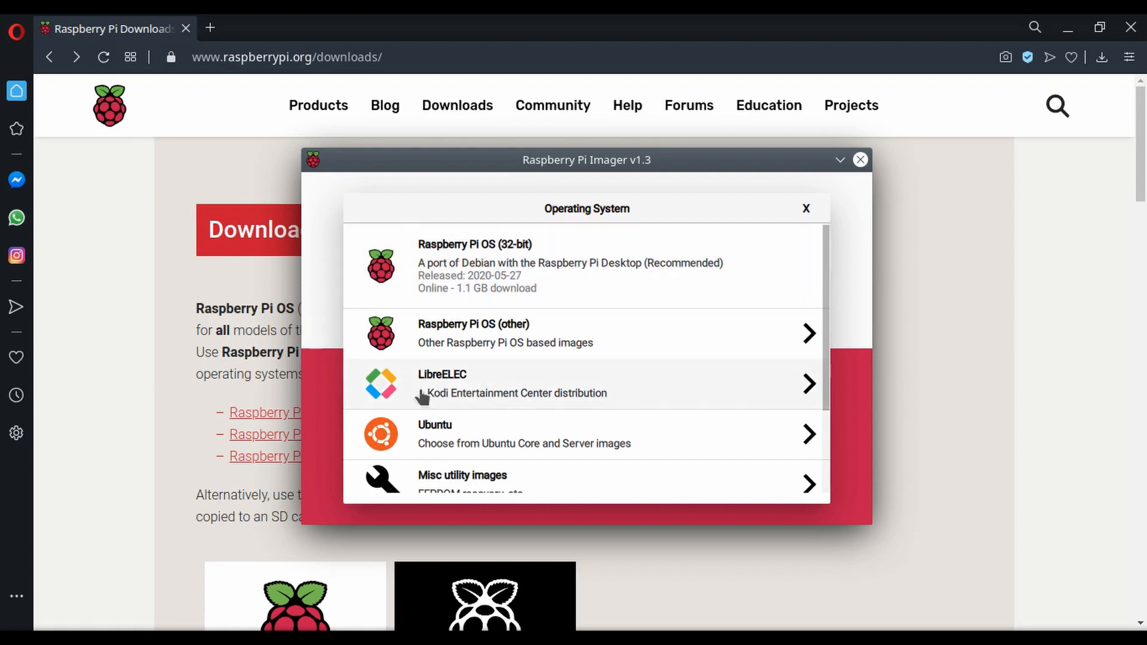
pyautogui.click(516, 285)
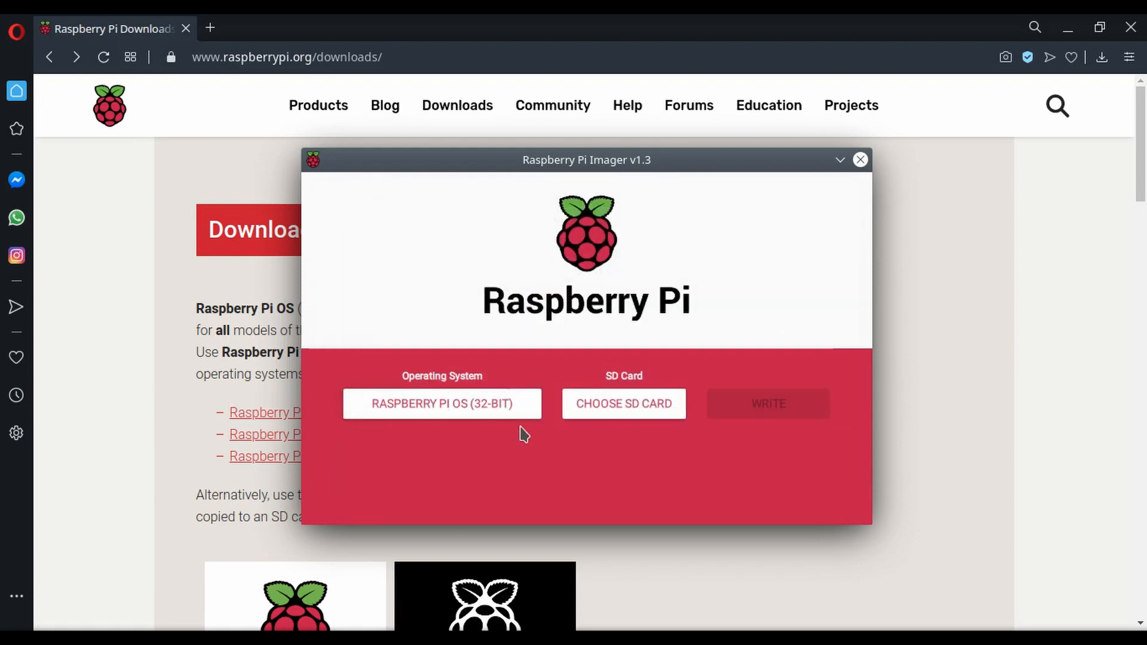
pyautogui.click(630, 411)
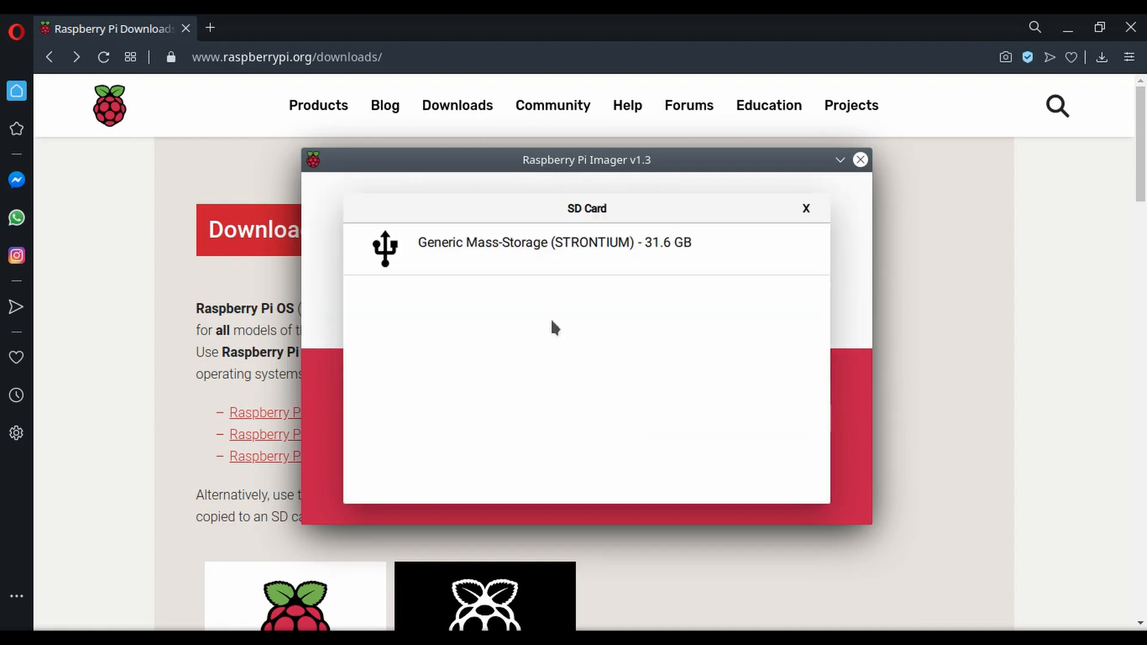
pyautogui.click(531, 257)
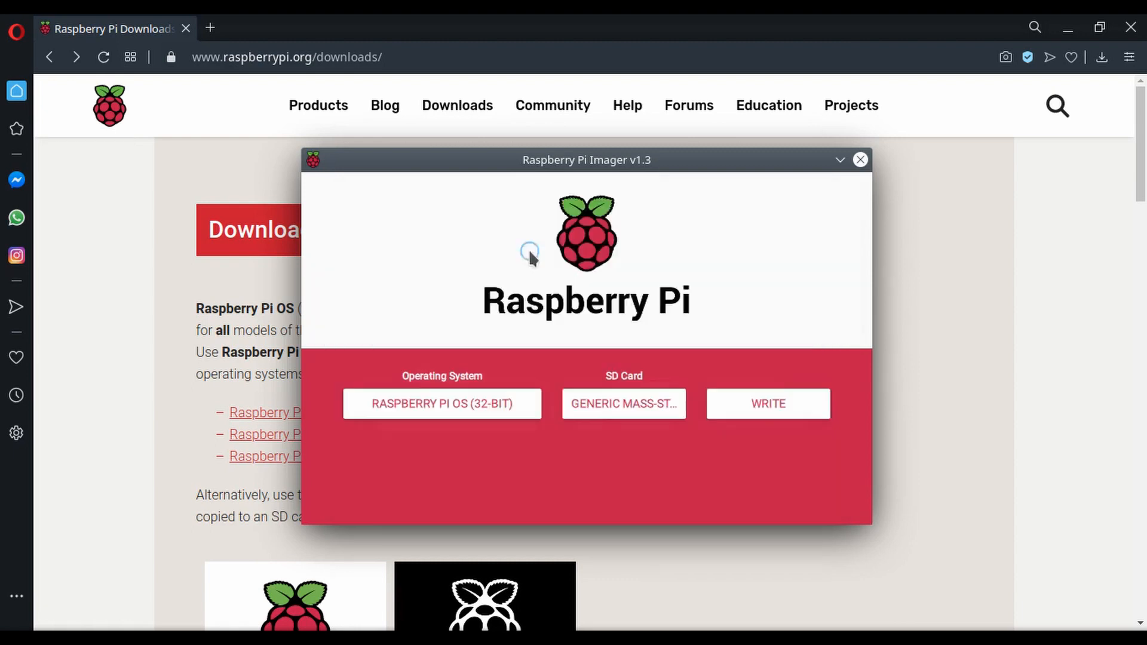
# Write the selected image to the SD card, authenticating with the account password.
pyautogui.click(770, 412)
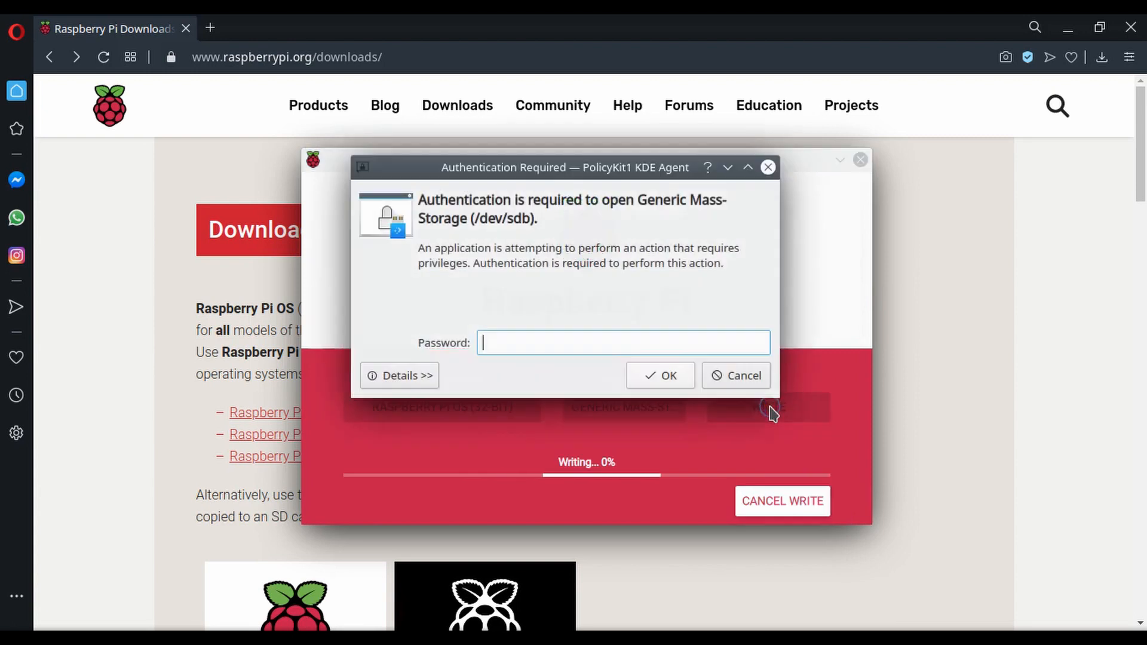
pyautogui.write('******')
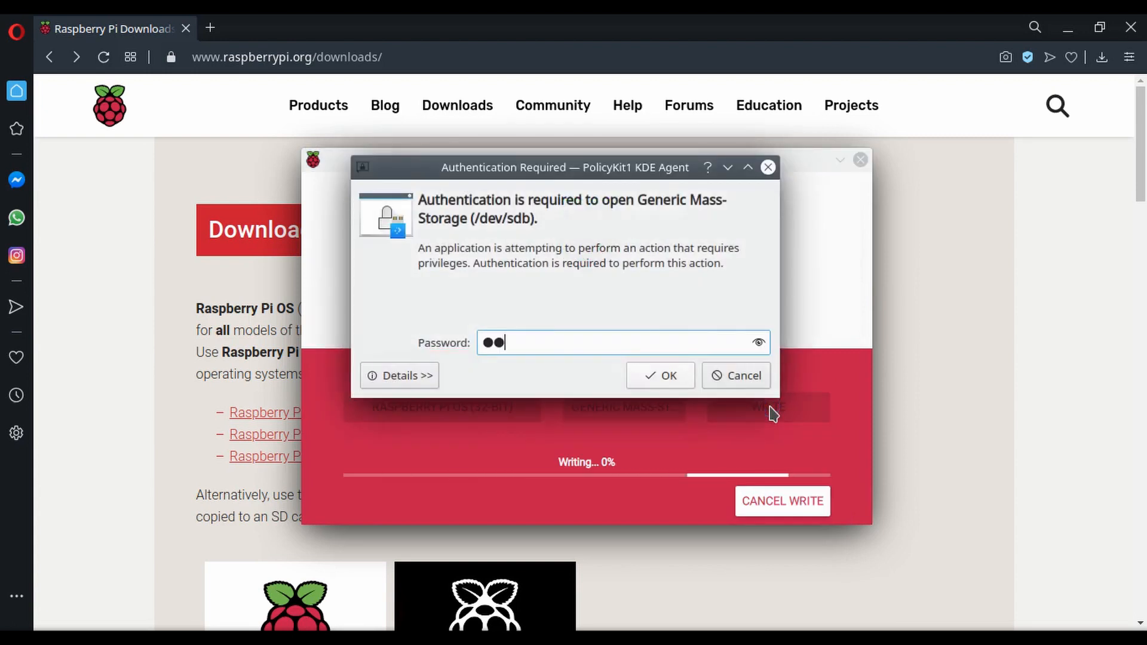
pyautogui.write('****')
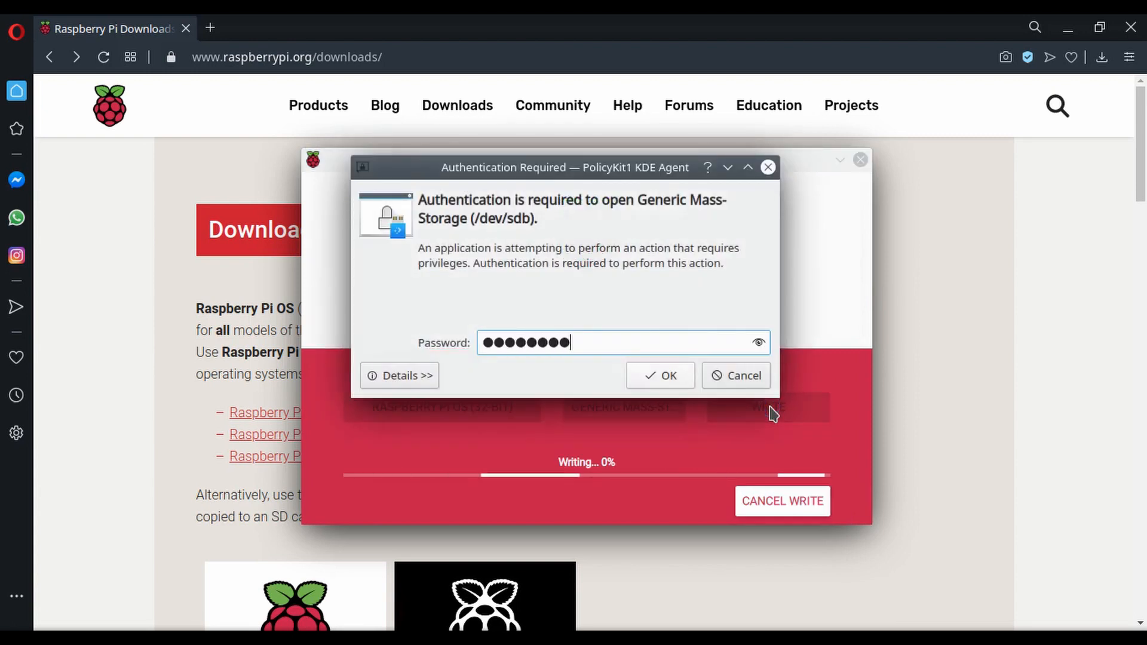
pyautogui.press('Return')
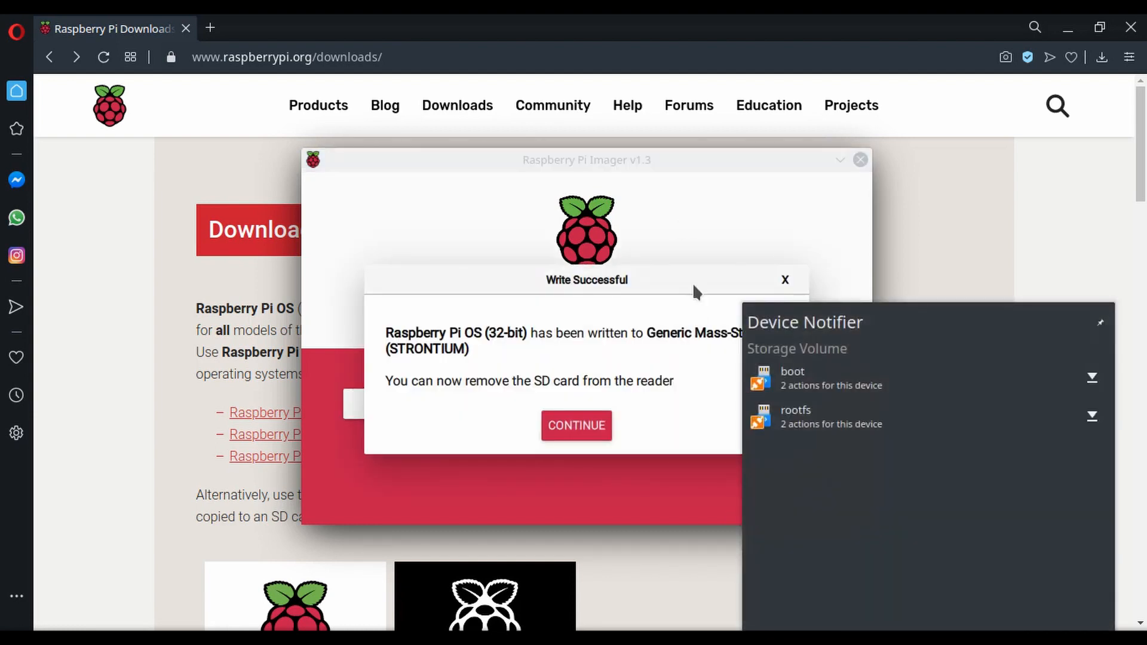
# Dismiss the device notifier and the write completion message, and close Raspberry Pi Imager.
pyautogui.click(658, 395)
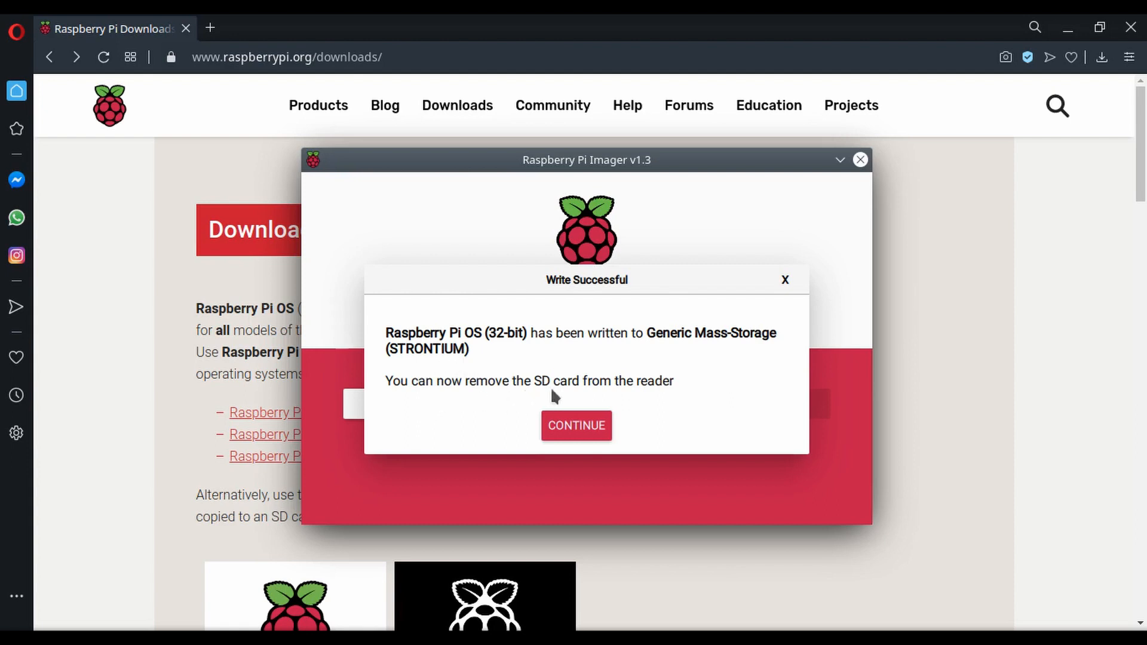
pyautogui.click(585, 435)
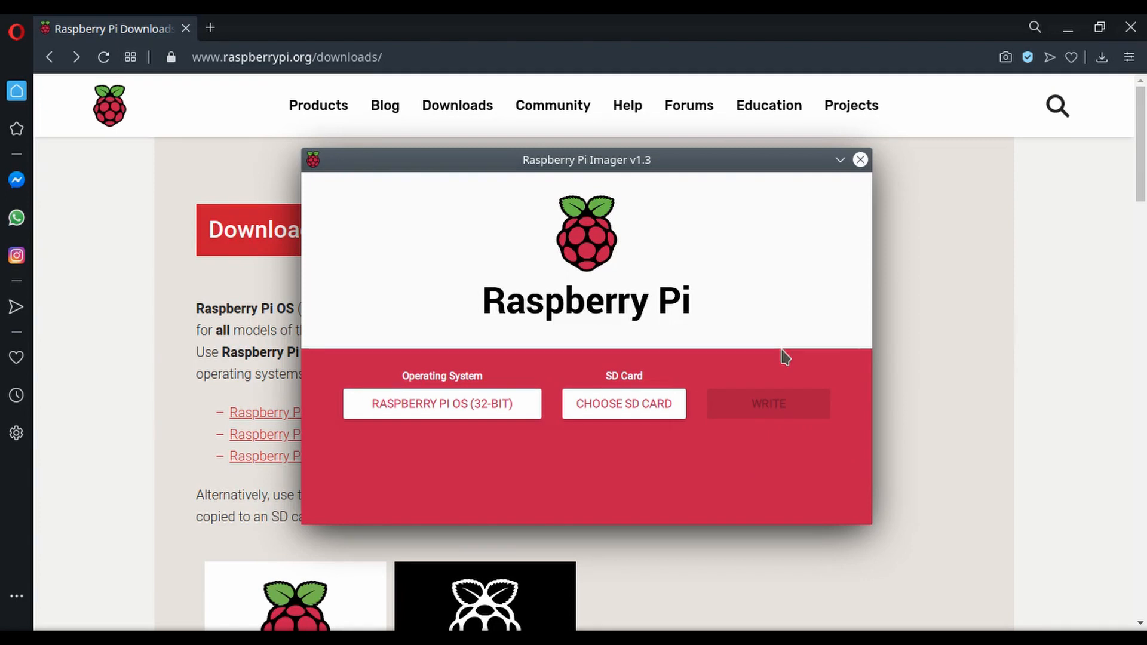
pyautogui.click(860, 160)
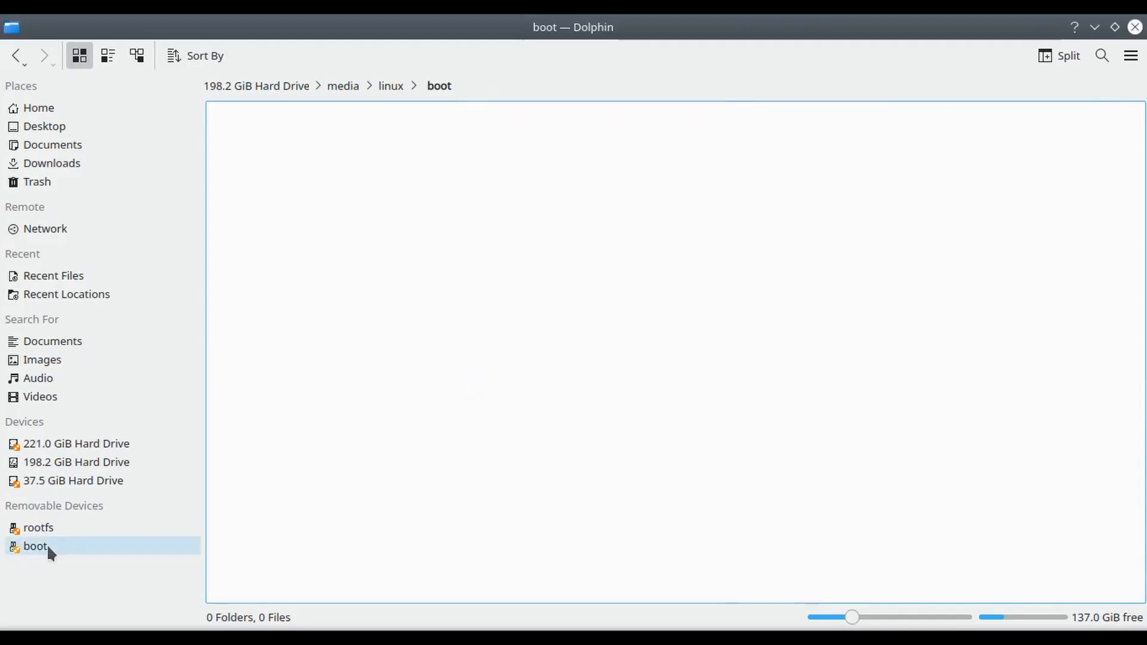
# Open the SD card's boot partition in Dolphin and create a new text file named ssh.
pyautogui.click(47, 548)
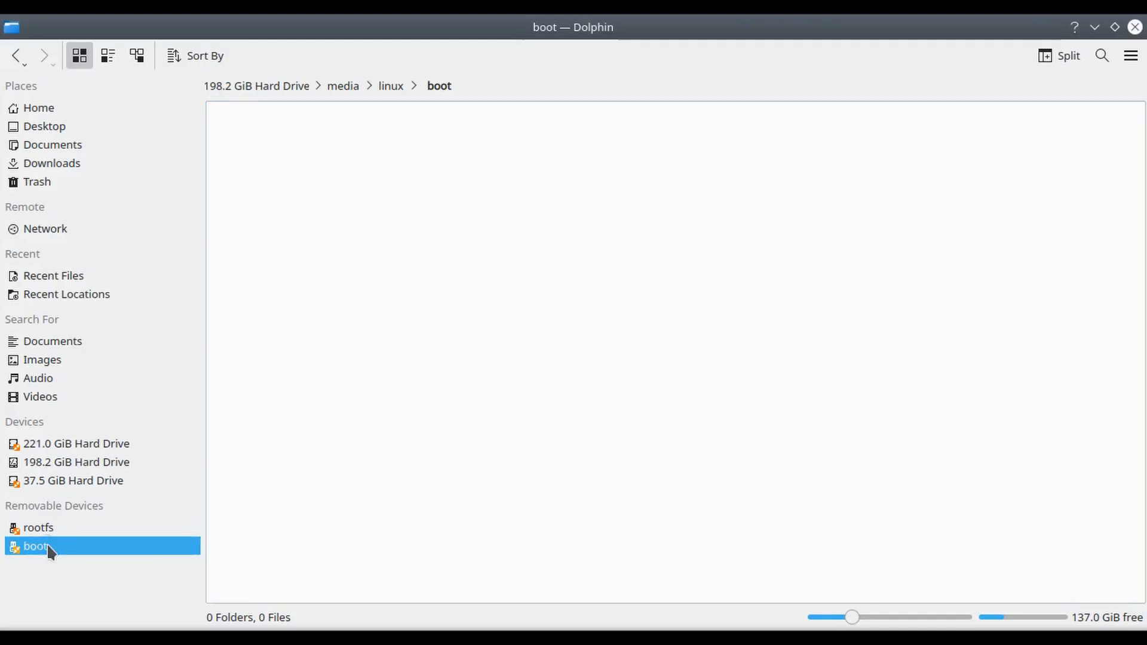
pyautogui.rightClick(475, 508)
pyautogui.moveTo(672, 330)
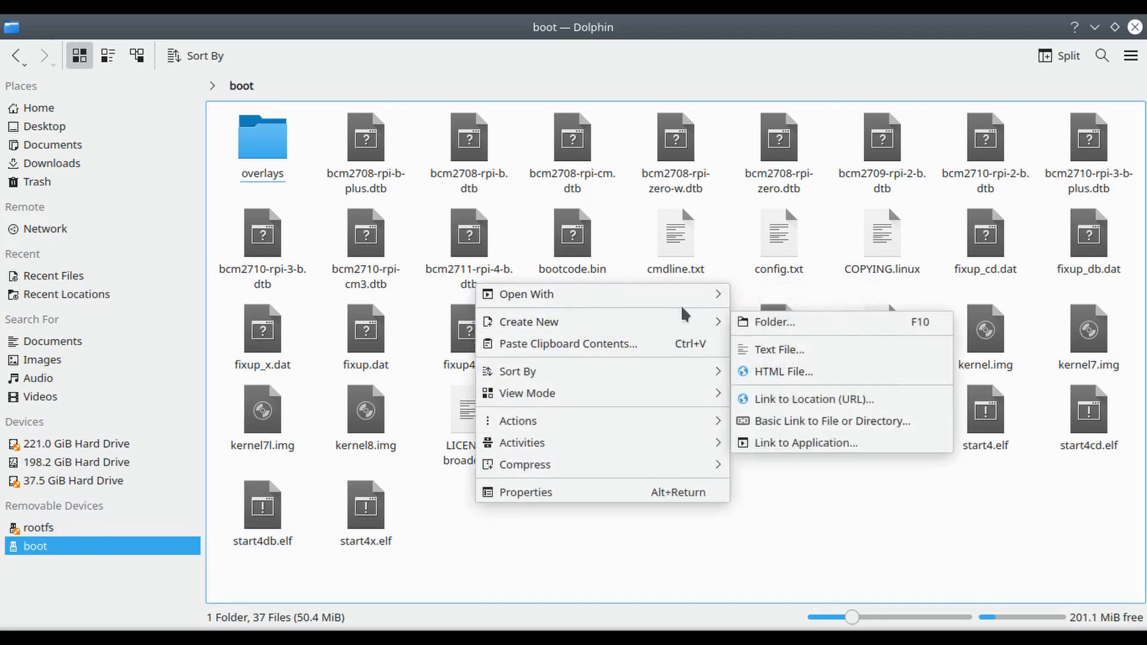
pyautogui.click(809, 355)
pyautogui.write('ssh')
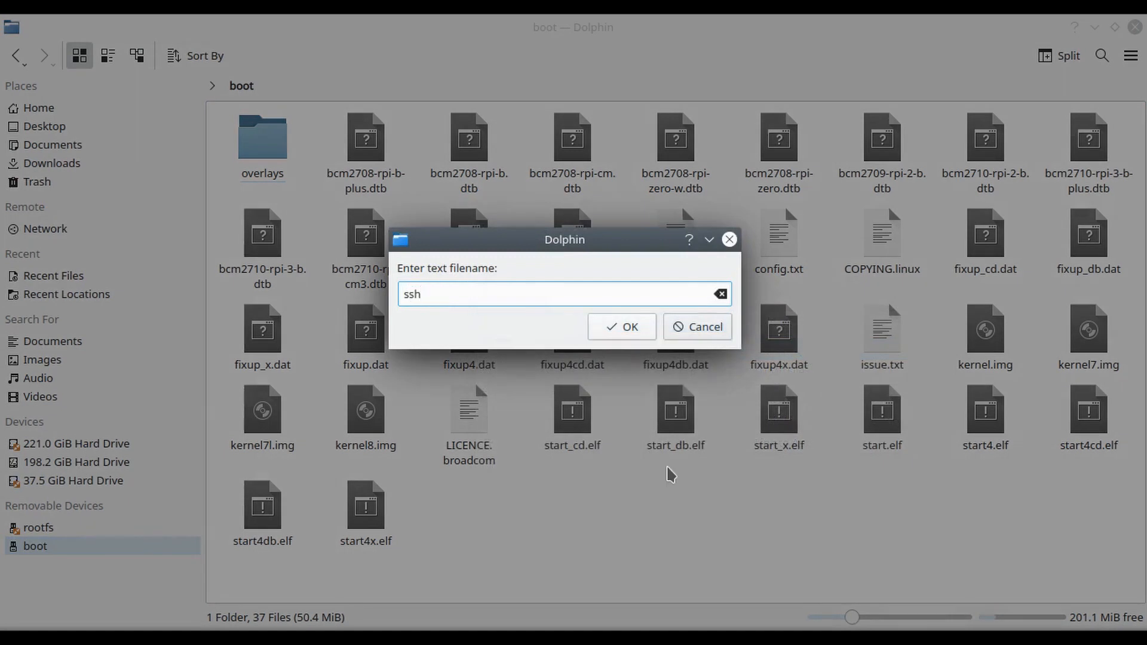
pyautogui.click(624, 327)
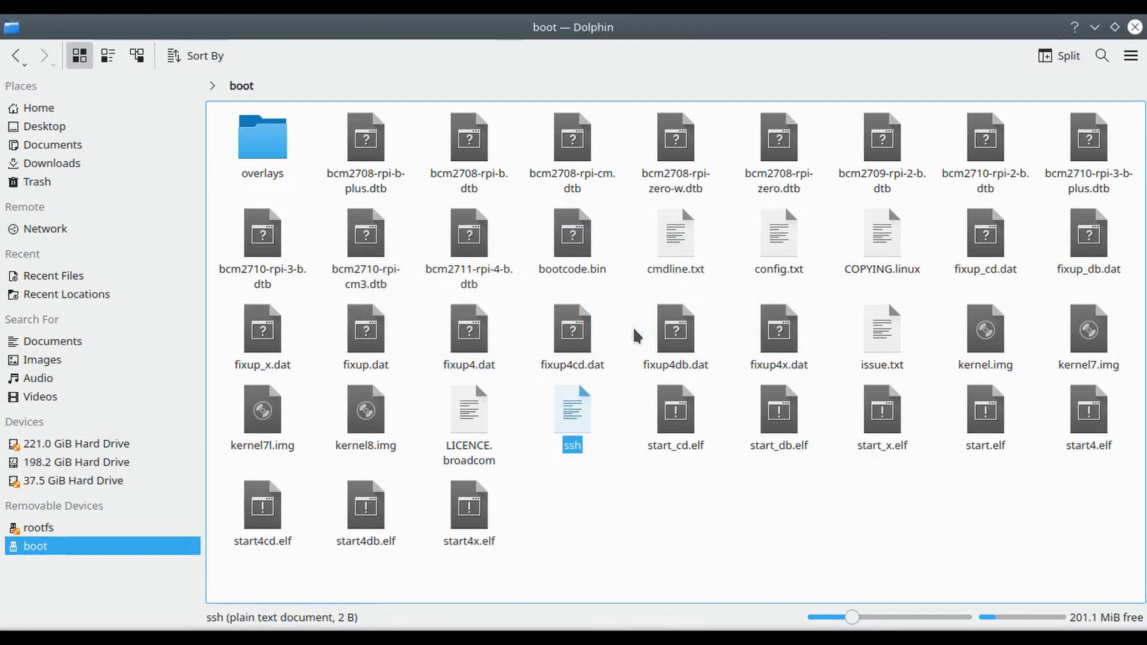
pyautogui.click(570, 524)
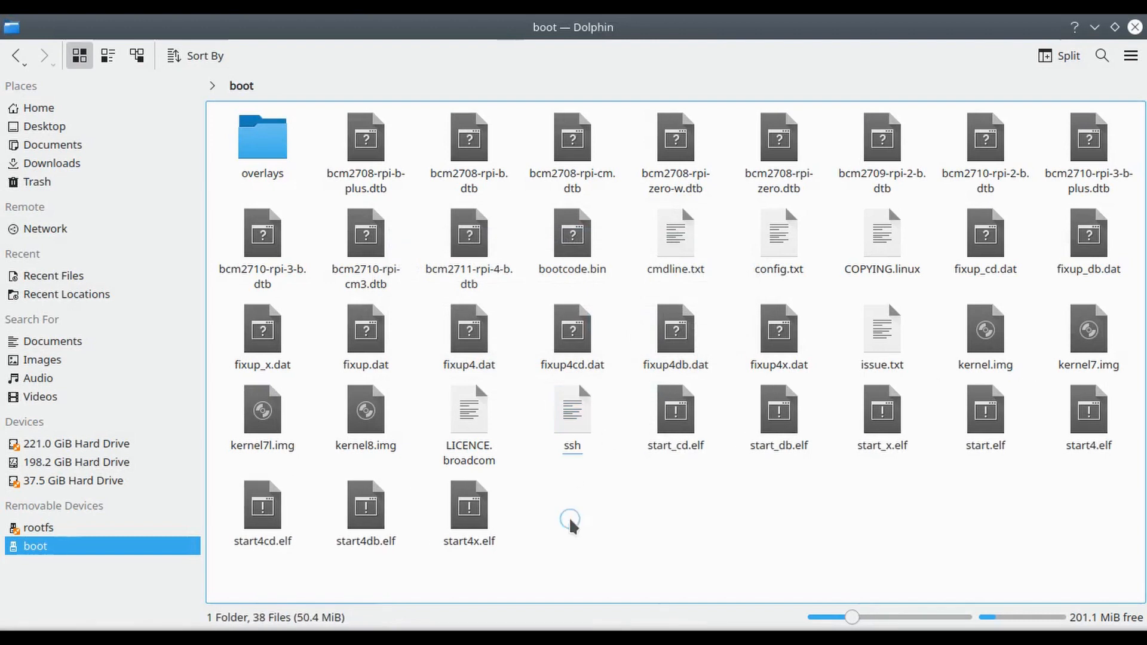
# Create another text file in the boot partition, named wpa_supplicant.conf.
pyautogui.rightClick(697, 526)
pyautogui.moveTo(848, 346)
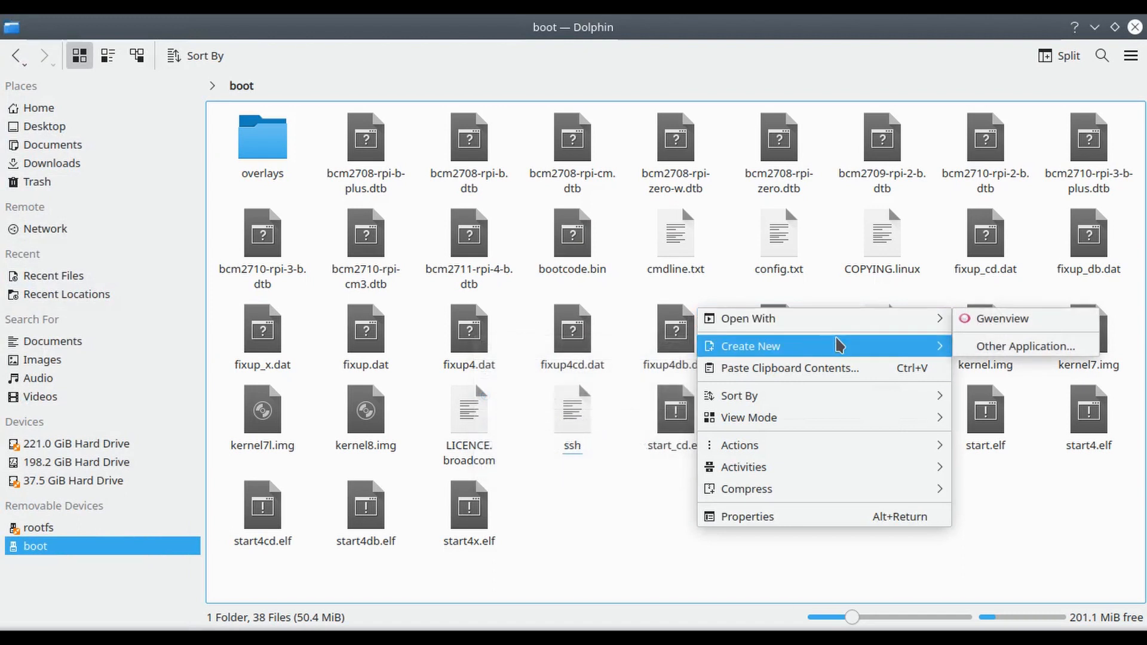
pyautogui.click(643, 375)
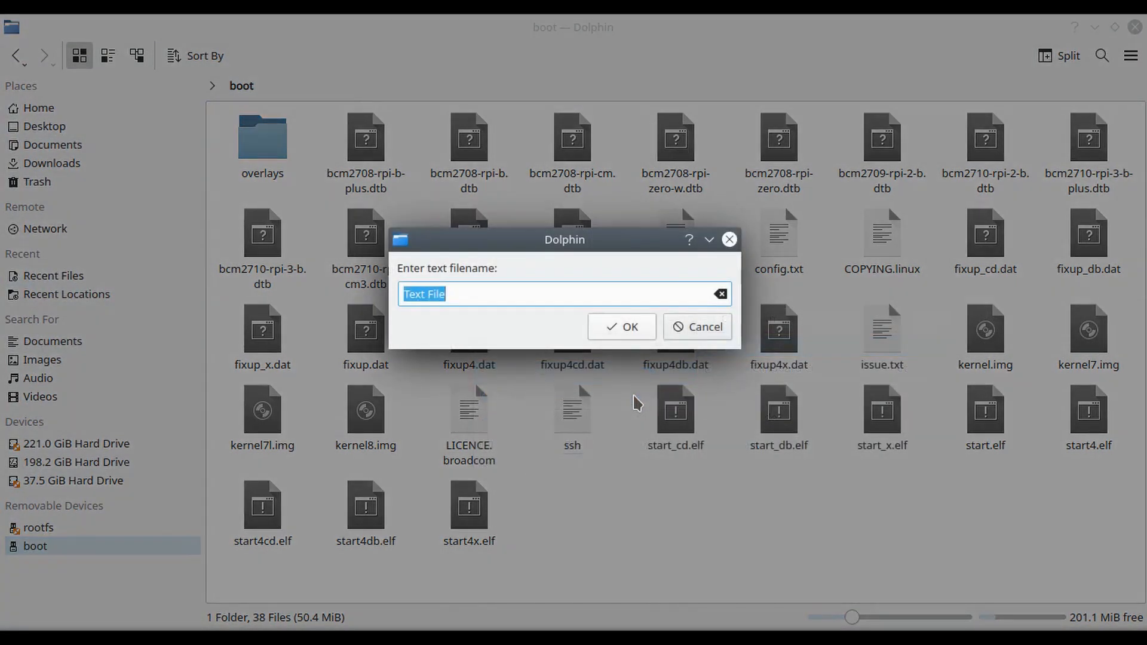
pyautogui.write('wpa_supplicant.conf')
pyautogui.click(645, 328)
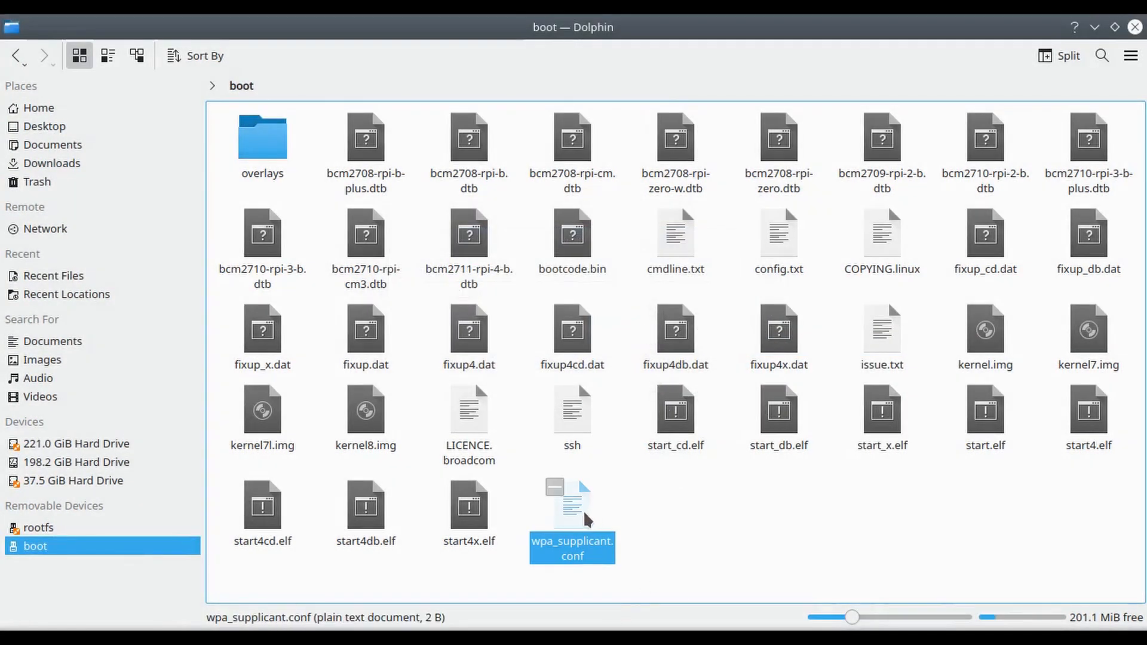
# Open wpa_supplicant.conf in Kate, copy in the network configuration from the Untitled document, and highlight its country, ssid and psk entries.
pyautogui.moveTo(579, 510); pyautogui.dragTo(777, 253)
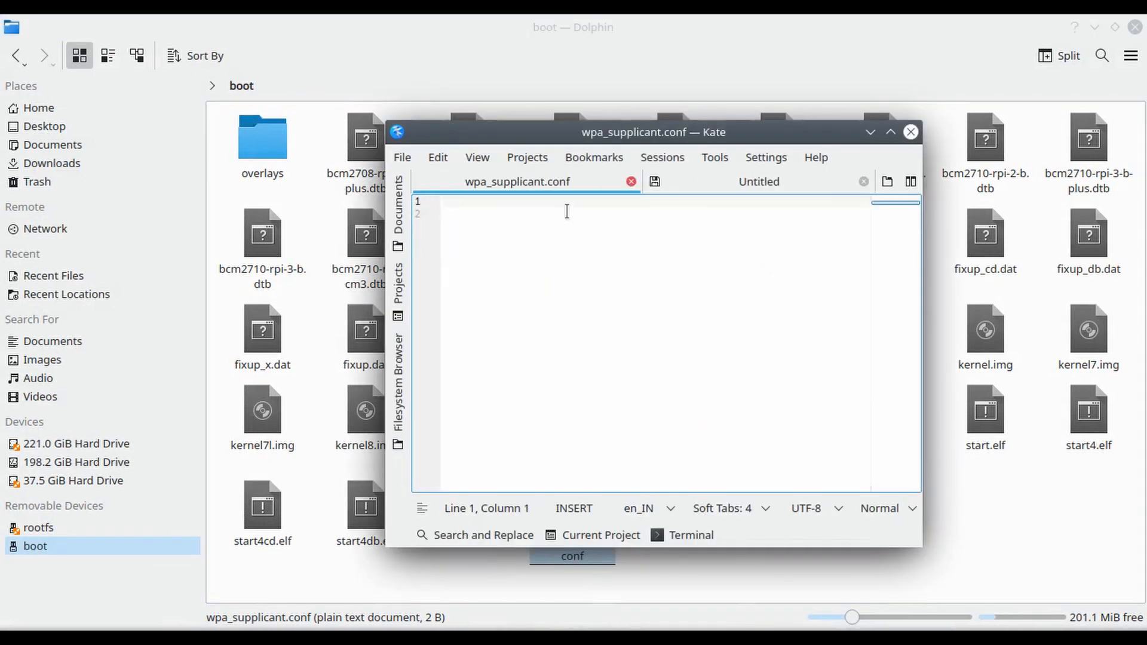
pyautogui.click(737, 180)
pyautogui.hotkey('ctrl', 'a')
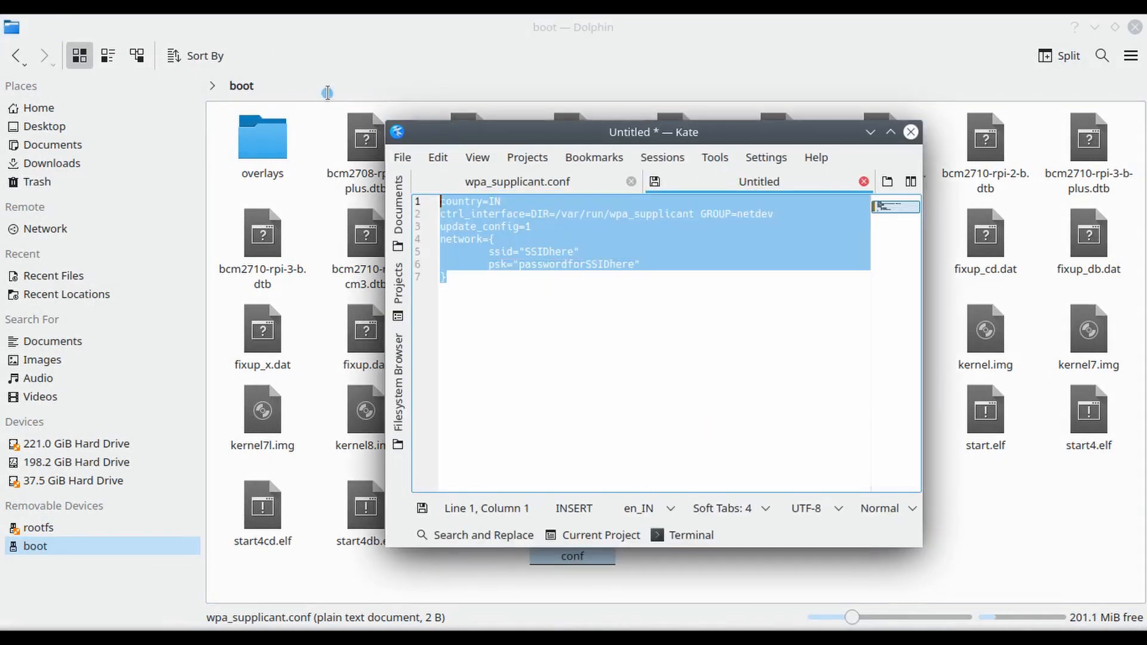
pyautogui.hotkey('ctrl', 'c')
pyautogui.click(562, 181)
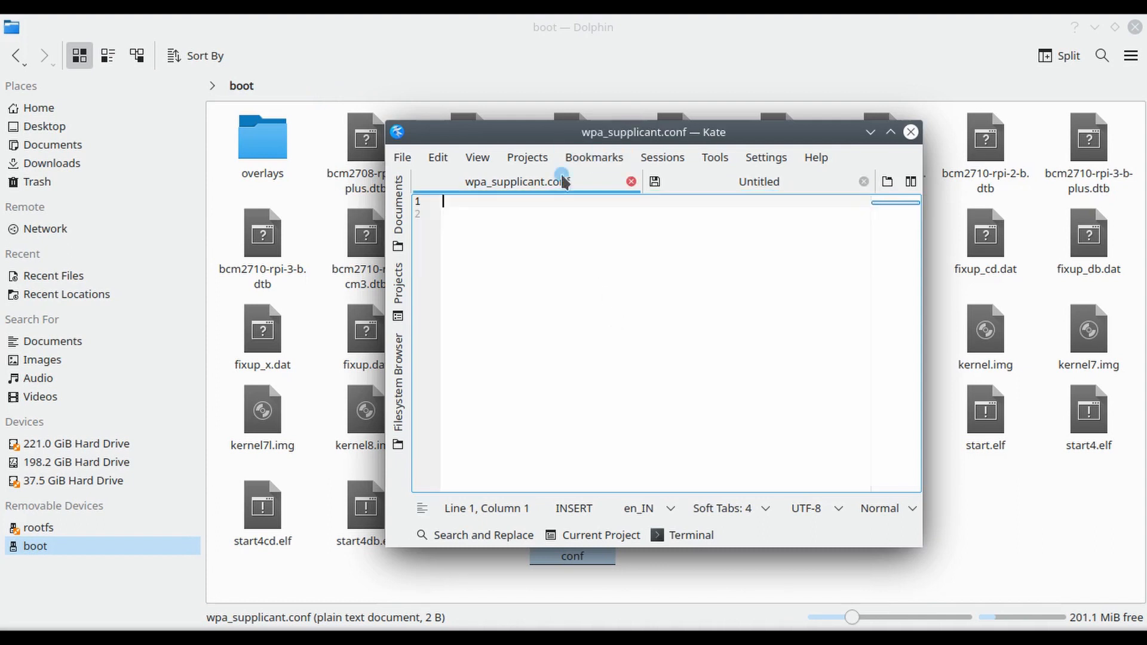
pyautogui.hotkey('ctrl', 'v')
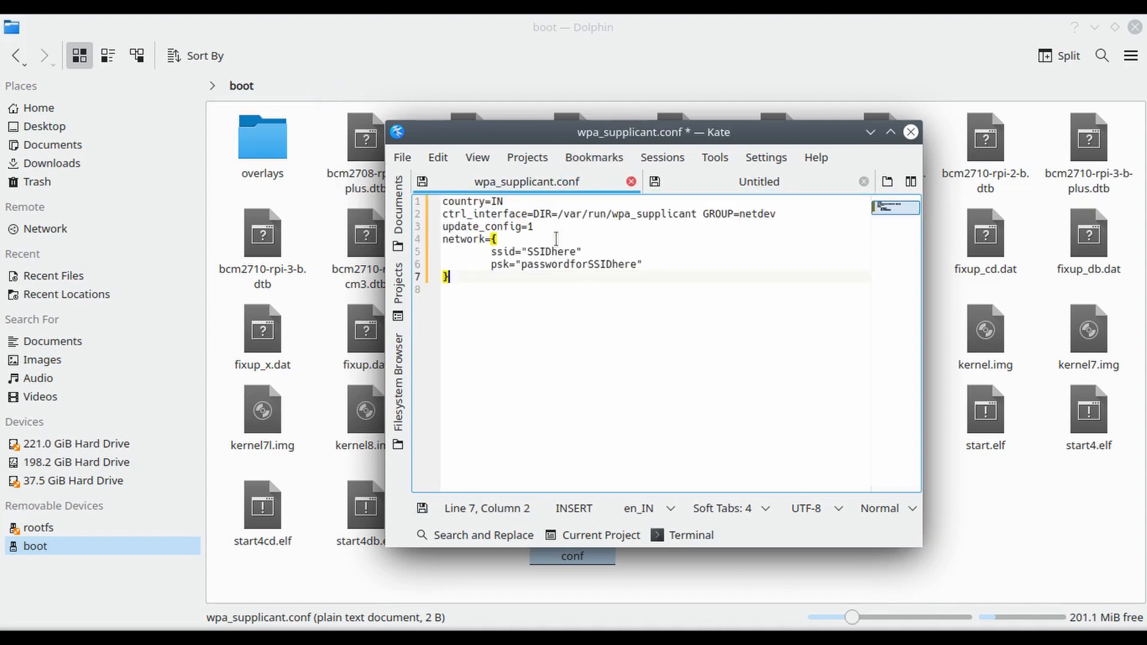
pyautogui.click(512, 202)
pyautogui.moveTo(512, 202); pyautogui.dragTo(444, 198)
pyautogui.click(596, 298)
pyautogui.moveTo(528, 249); pyautogui.dragTo(630, 267)
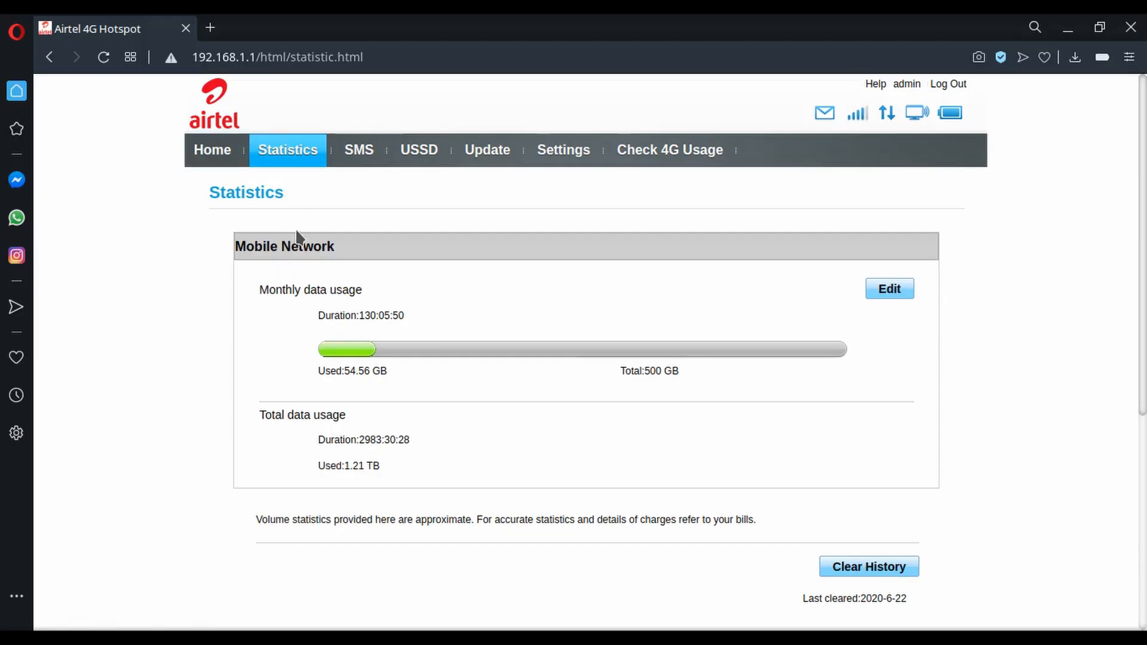
# Look up the raspberrypi host's IP address among the connected WLAN clients on the router's Statistics page.
pyautogui.scroll(-6, 297, 233)
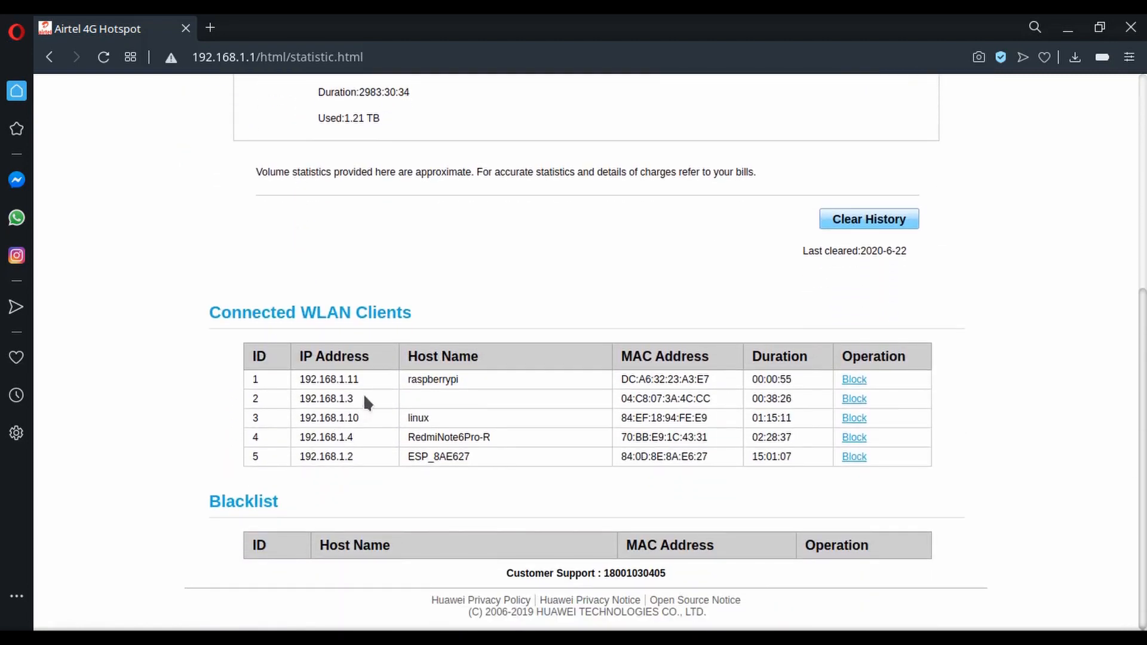
pyautogui.moveTo(460, 380)
pyautogui.mouseDown()
pyautogui.moveTo(400, 382)
pyautogui.moveTo(464, 376)
pyautogui.mouseUp()
pyautogui.click(183, 415)
# Launch the Konsole terminal and restore its window from maximized to a smaller size.
pyautogui.click(12, 637)
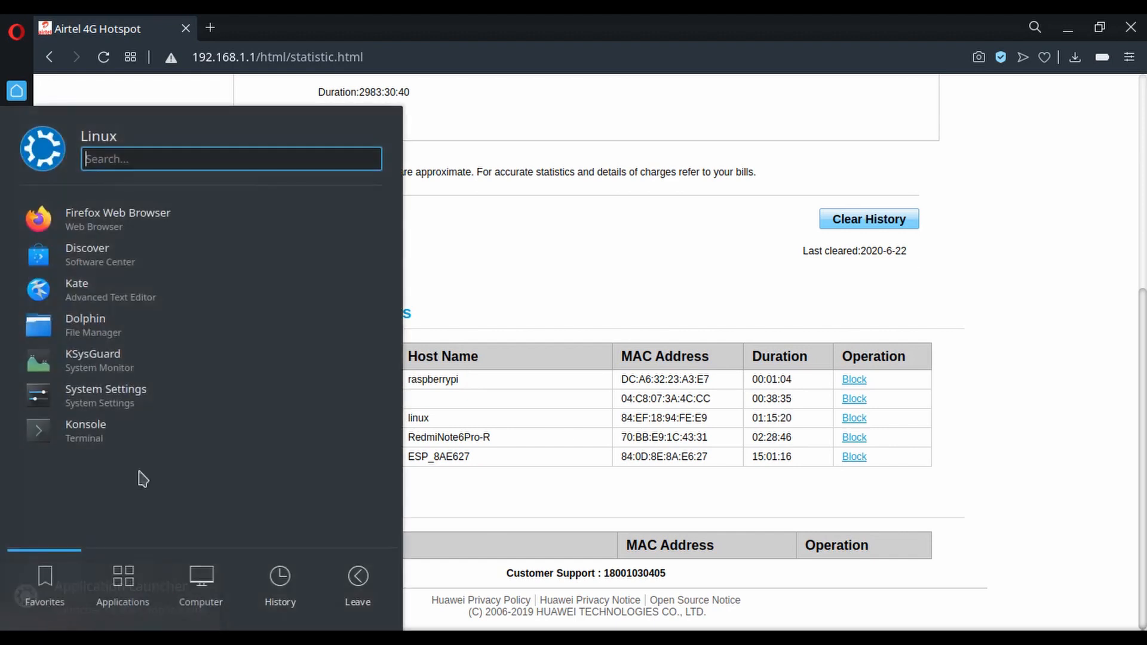
pyautogui.click(141, 424)
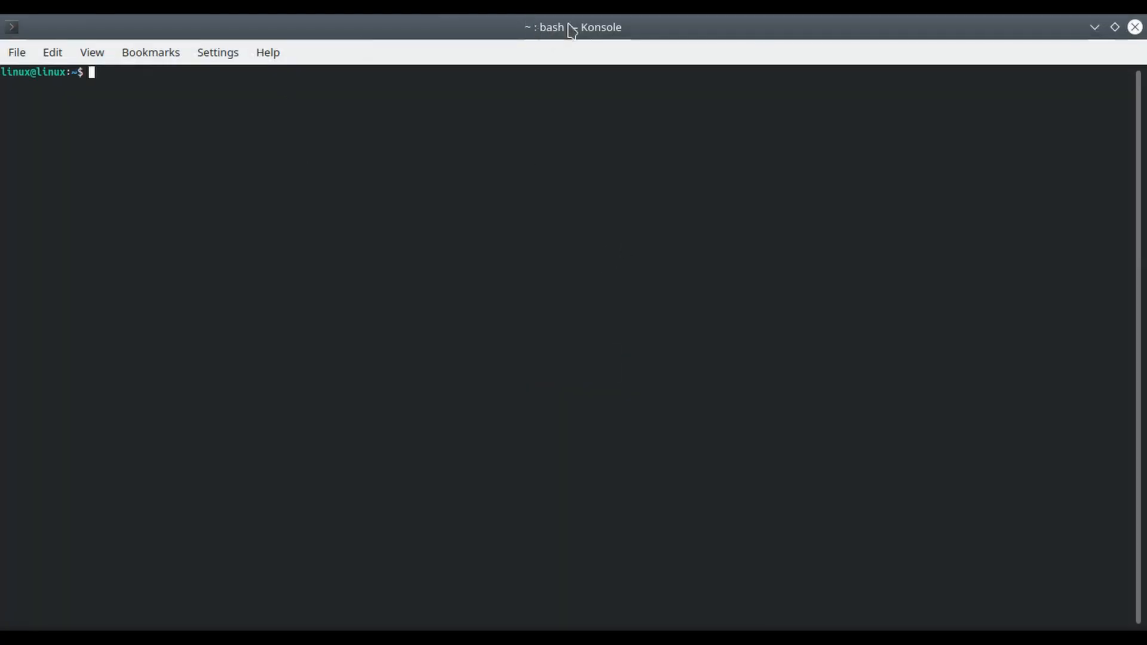
pyautogui.doubleClick(658, 31)
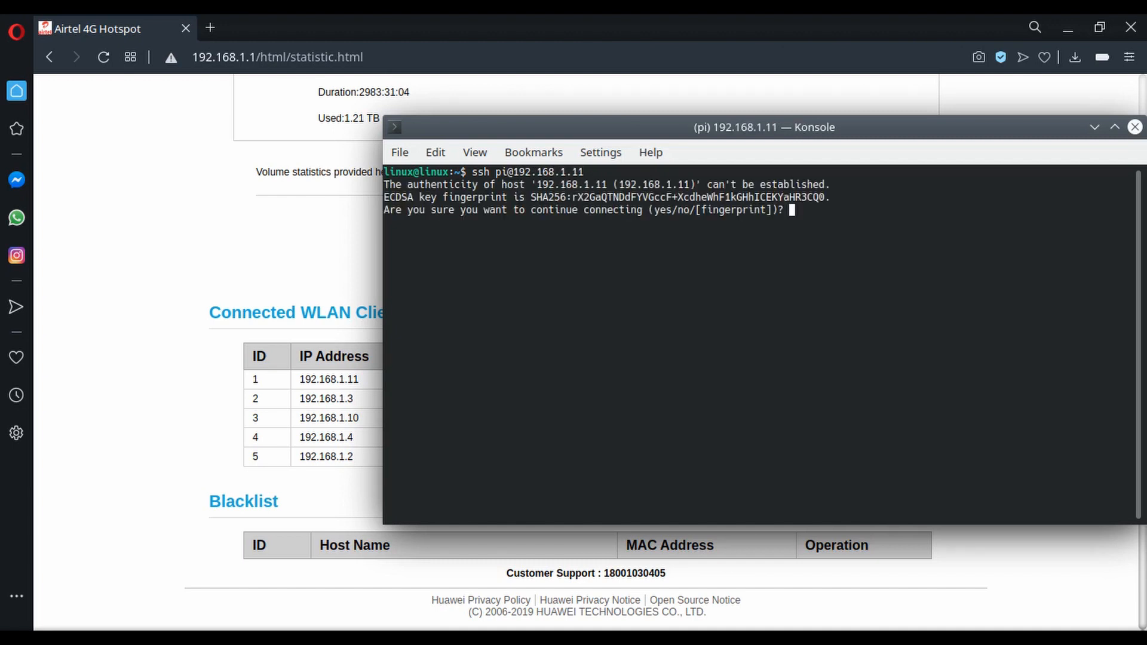
# Accept the host's ECDSA key fingerprint with yes and log in over SSH with the pi account's password.
pyautogui.write('yes')
pyautogui.press('Return')
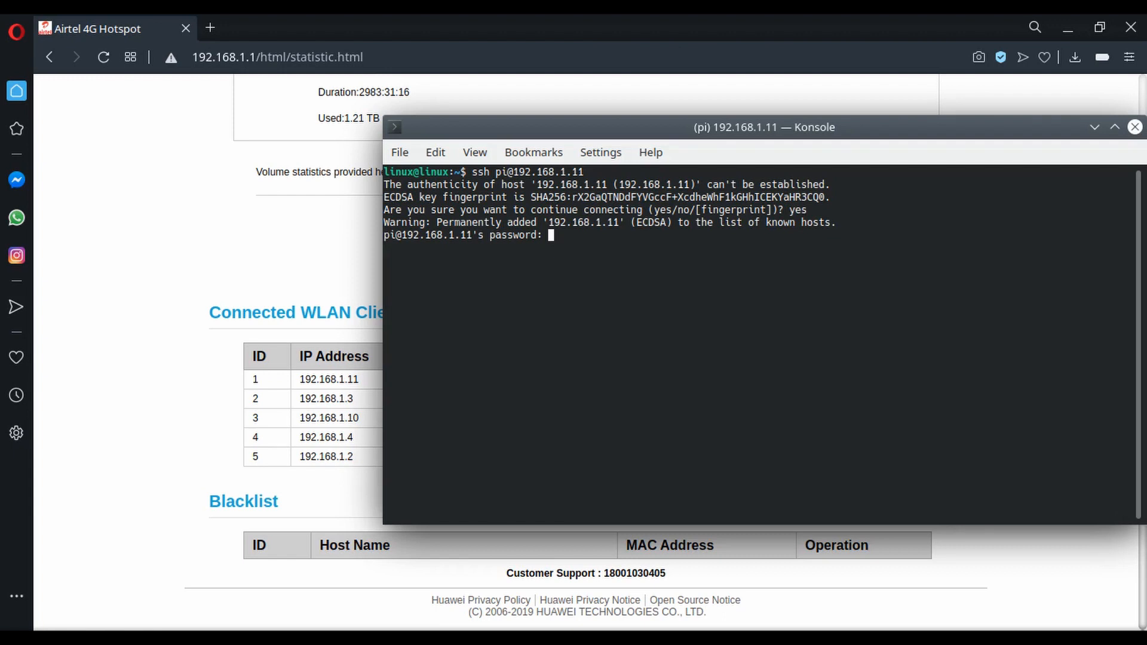
pyautogui.press('Return')
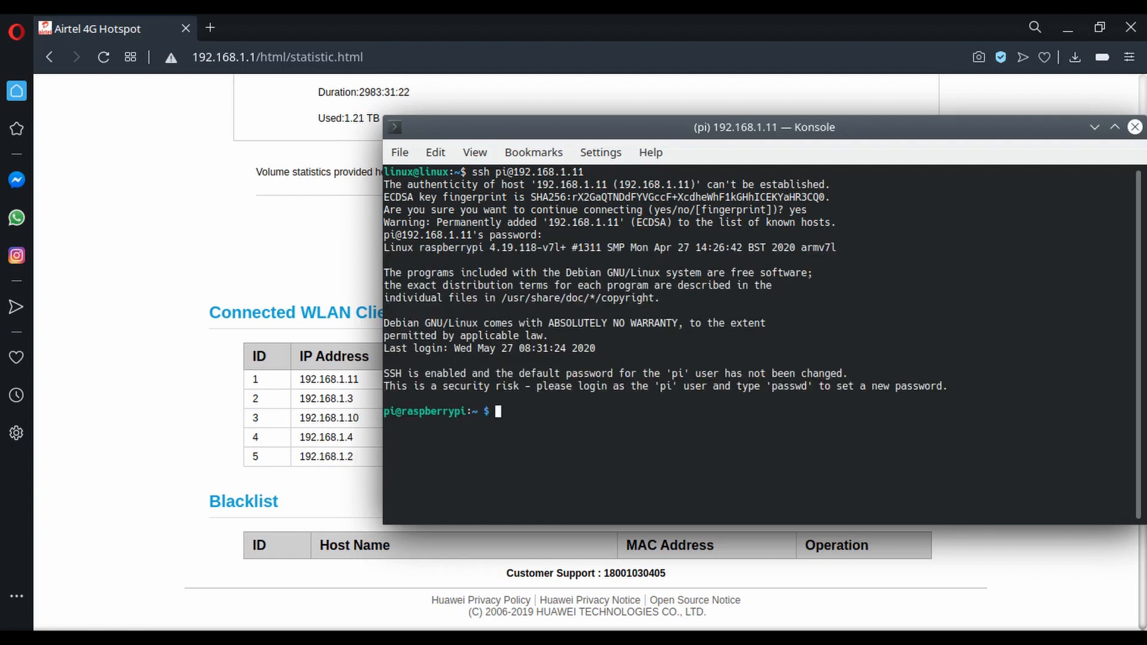
# View the Pi's processes with top and its memory with free and free -h, highlighting the total and free memory figures.
pyautogui.press('Return')
pyautogui.press('Return')
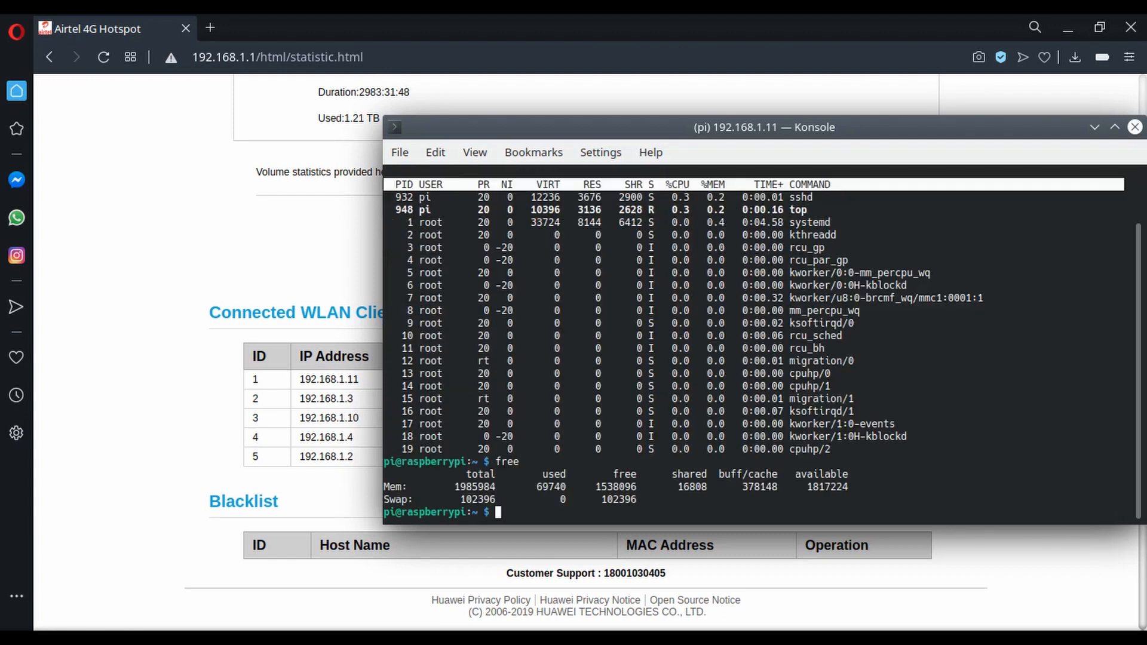
pyautogui.write('free -h')
pyautogui.press('Return')
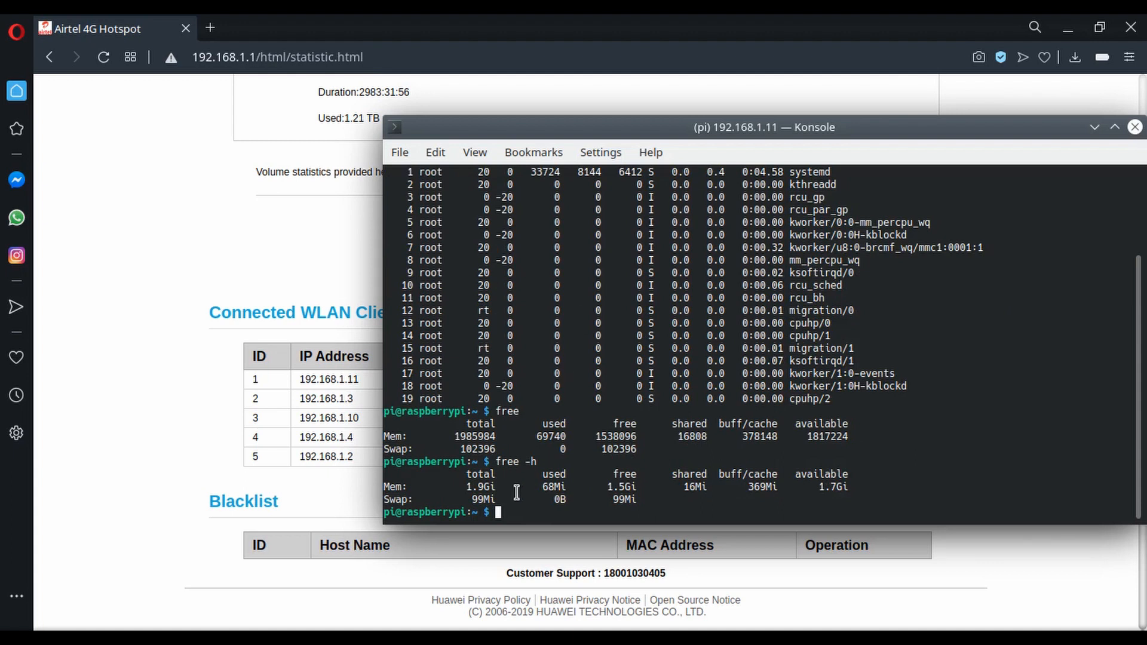
pyautogui.moveTo(466, 488); pyautogui.dragTo(496, 487)
pyautogui.moveTo(606, 486); pyautogui.dragTo(643, 484)
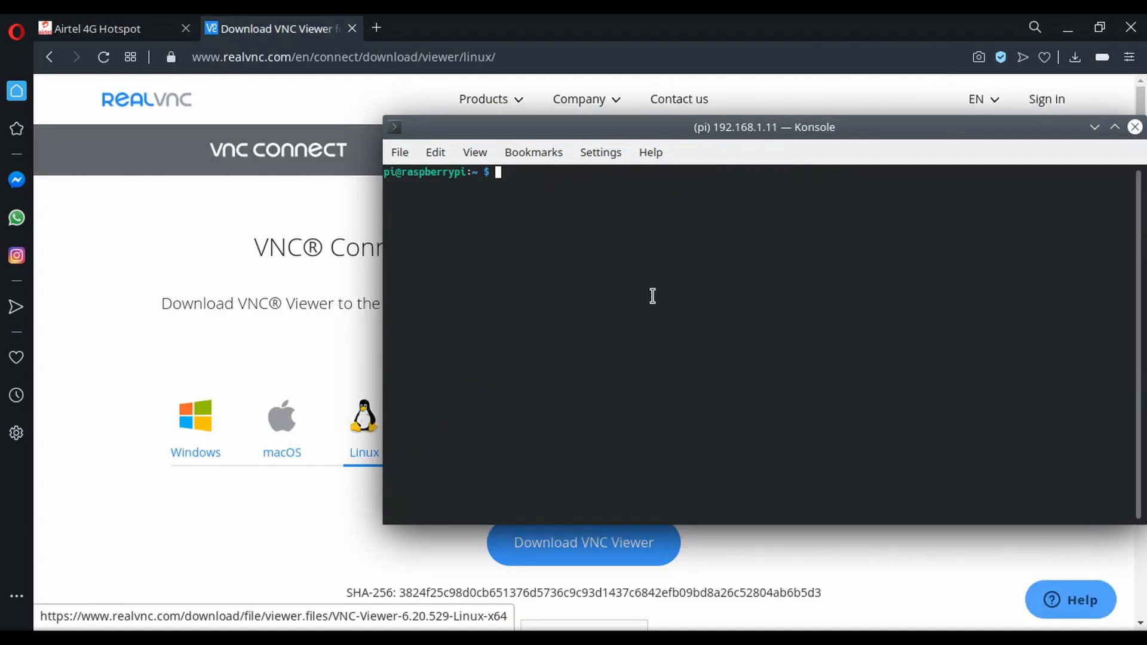
# Run sudo raspi-config and enable the VNC Server in its Interfacing Options.
pyautogui.write('sudo raspi-config')
pyautogui.press('Return')
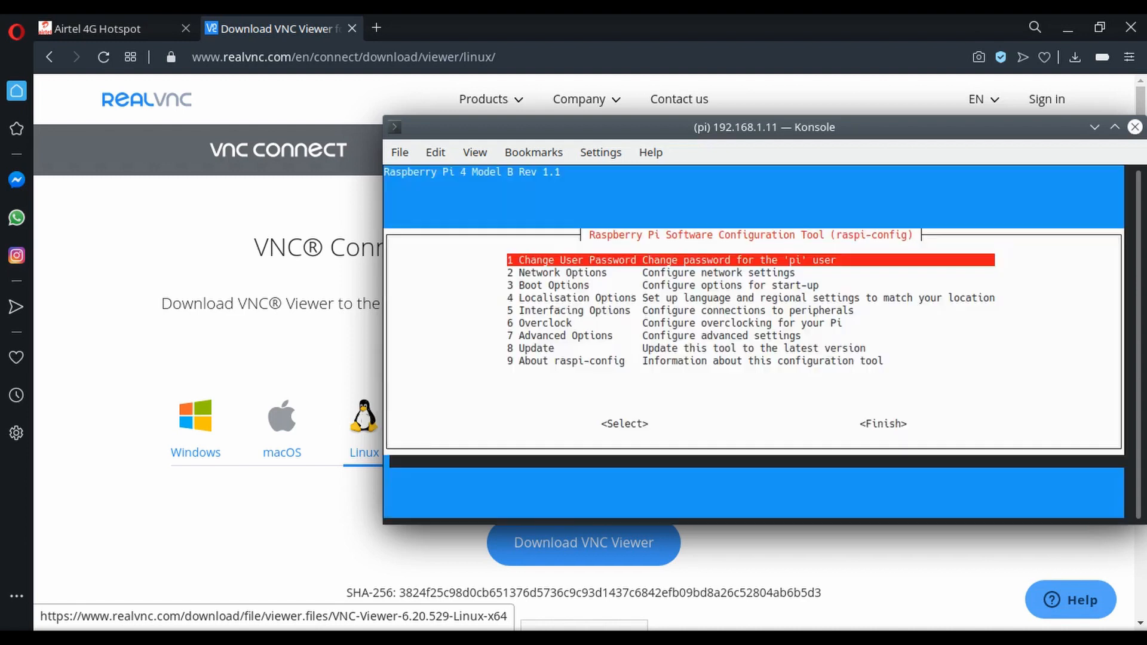
pyautogui.press('Down')
pyautogui.press('Down')
pyautogui.press('Down')
pyautogui.press('Down')
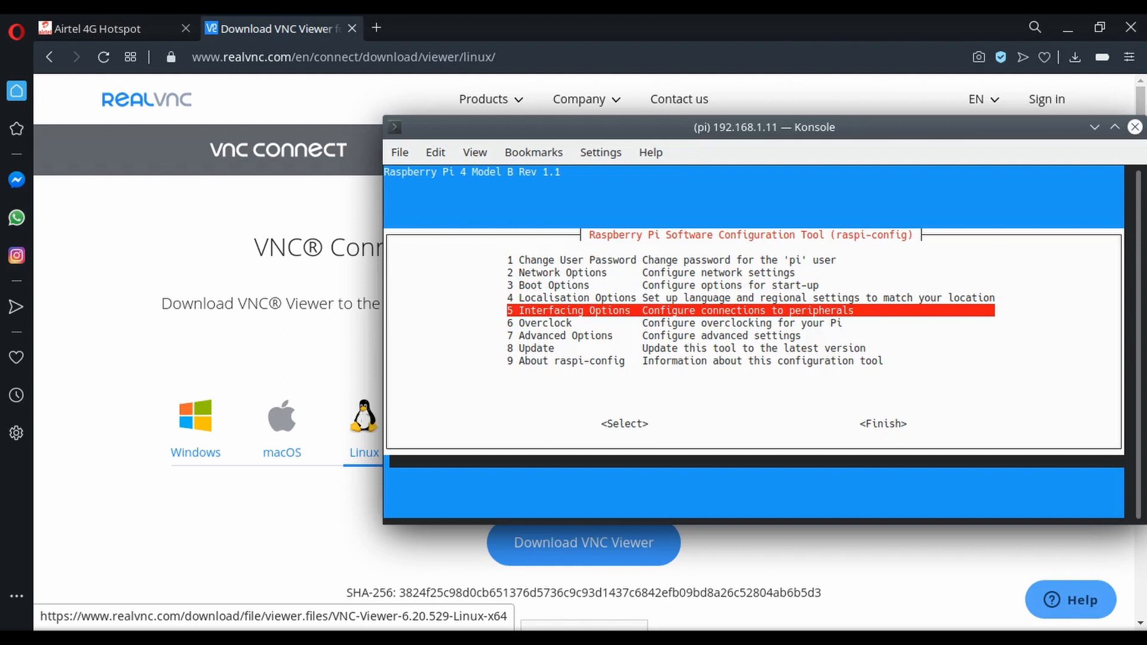
pyautogui.press('Return')
pyautogui.press('Down')
pyautogui.press('Down')
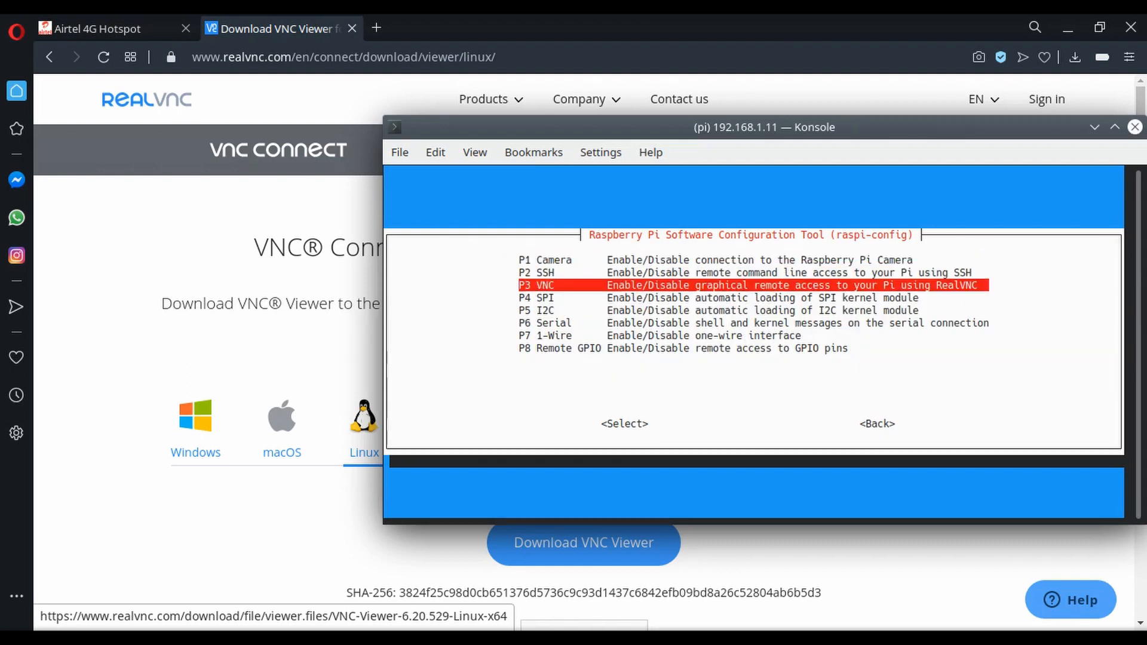
pyautogui.press('Return')
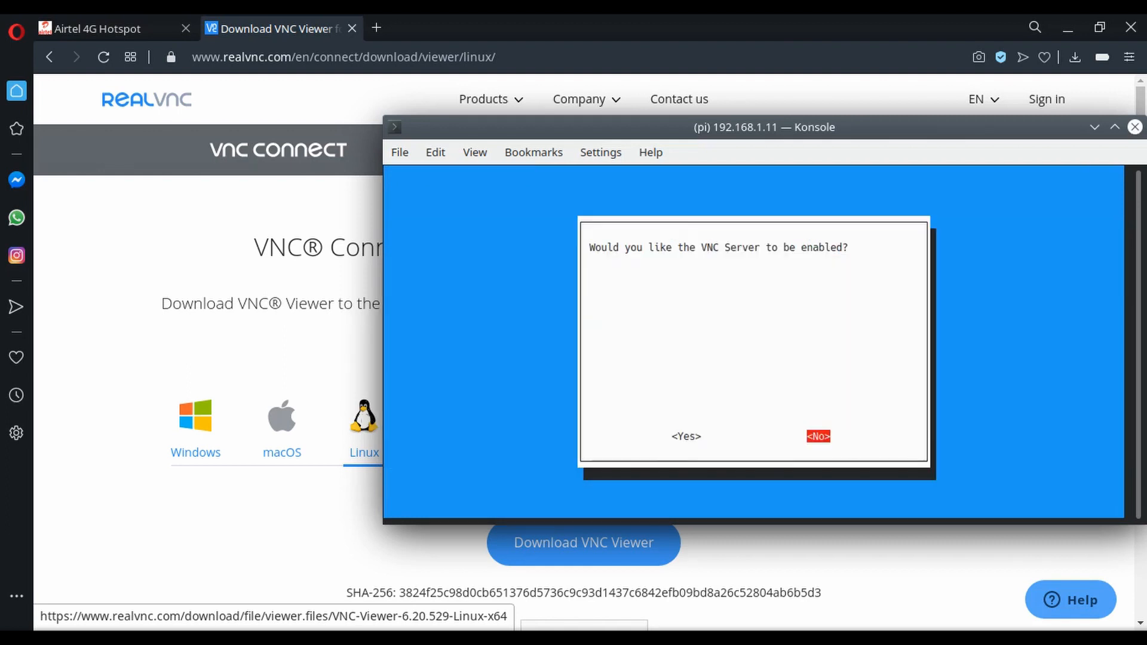
pyautogui.press('Left')
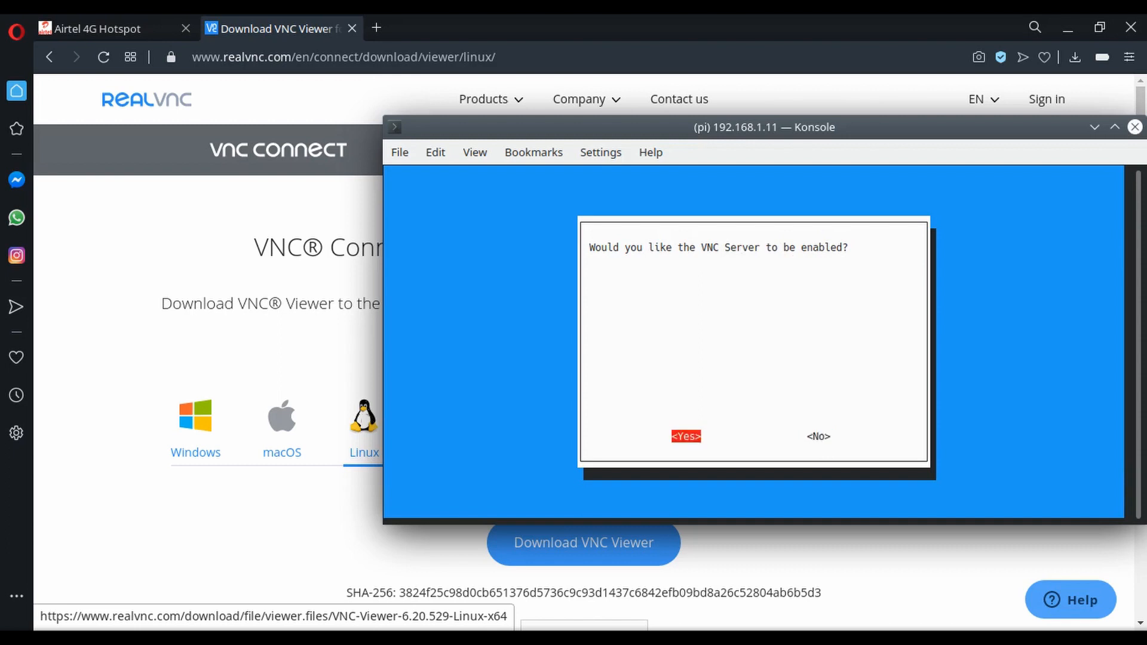
pyautogui.press('Return')
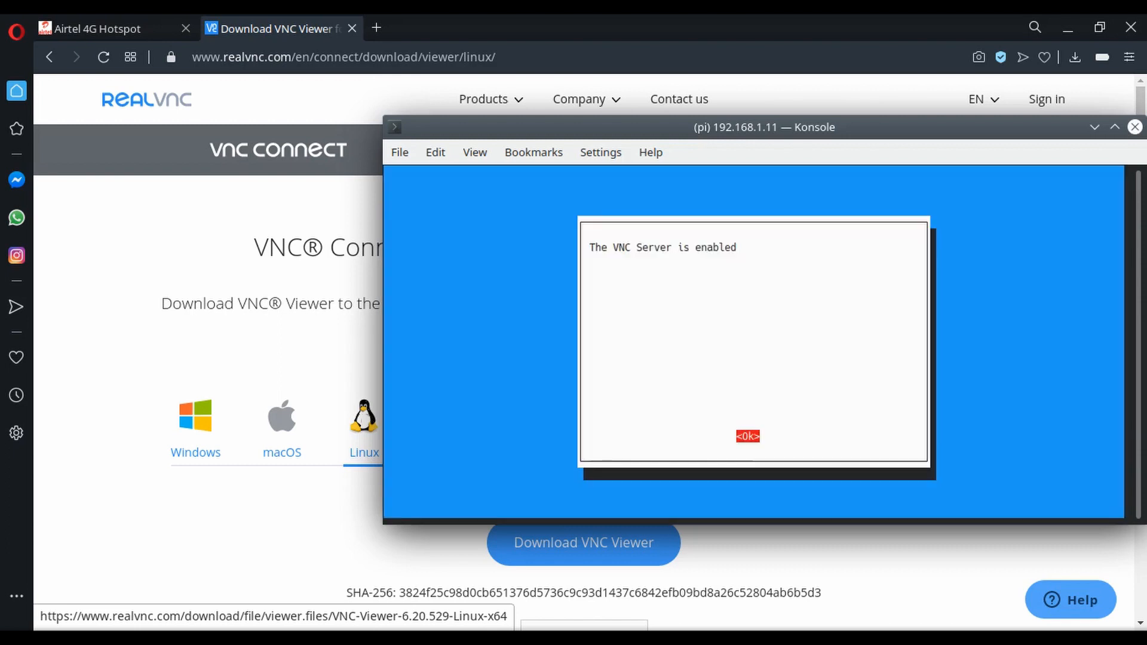
pyautogui.press('Return')
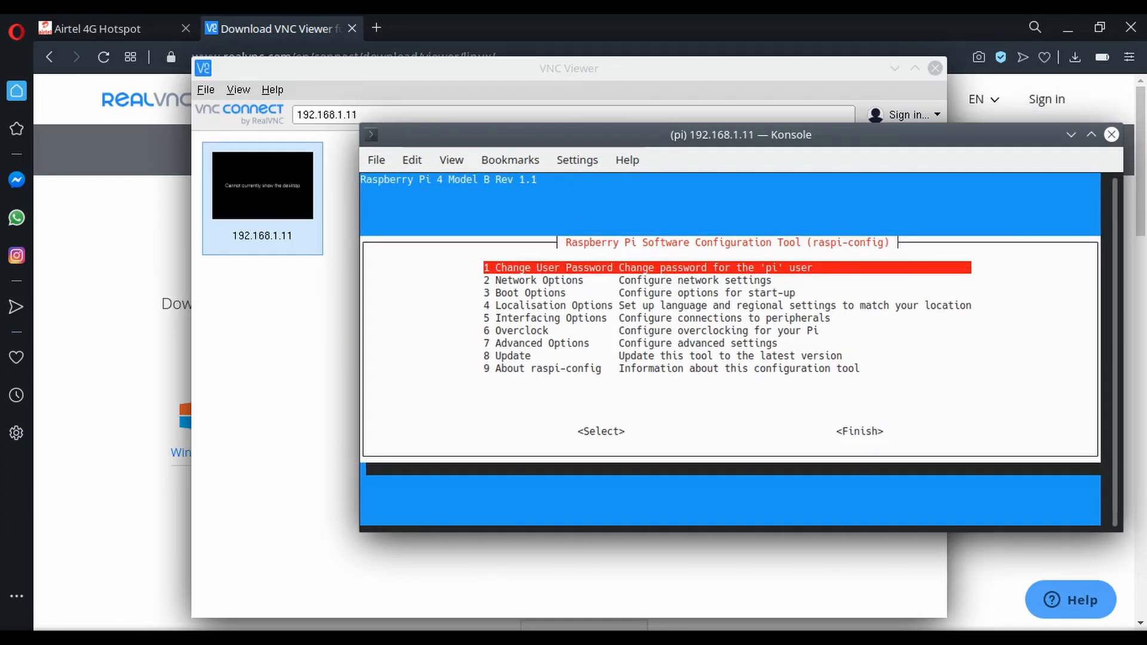
# Open the Resolution setting in the Advanced Options of raspi-config.
pyautogui.press('Down')
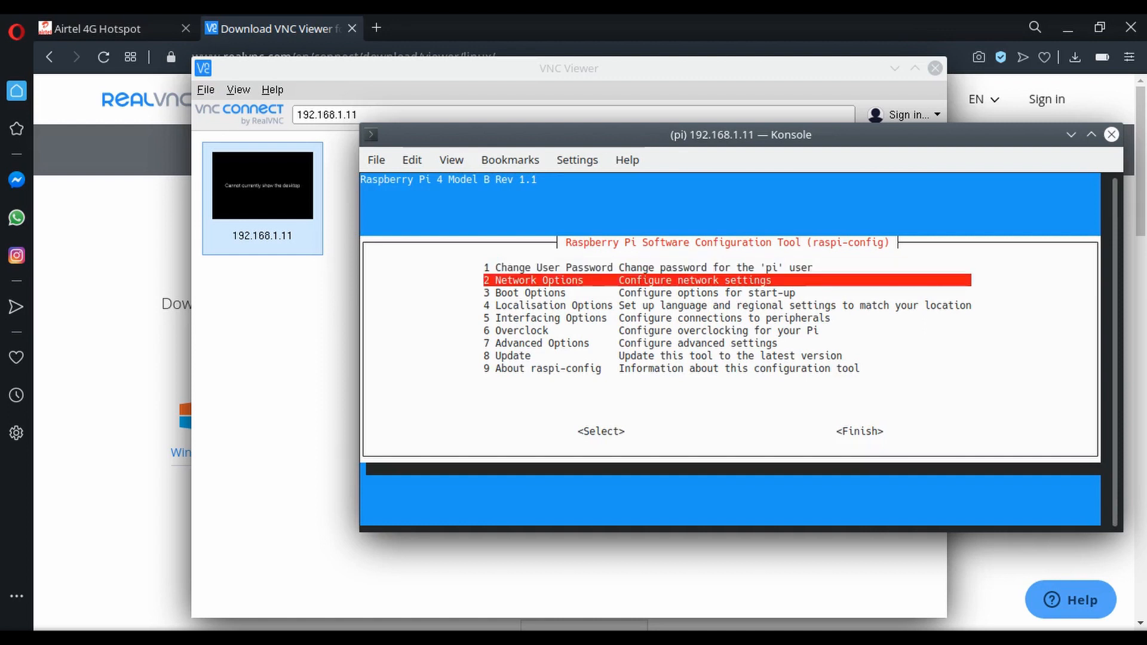
pyautogui.press('Down')
pyautogui.press('Down')
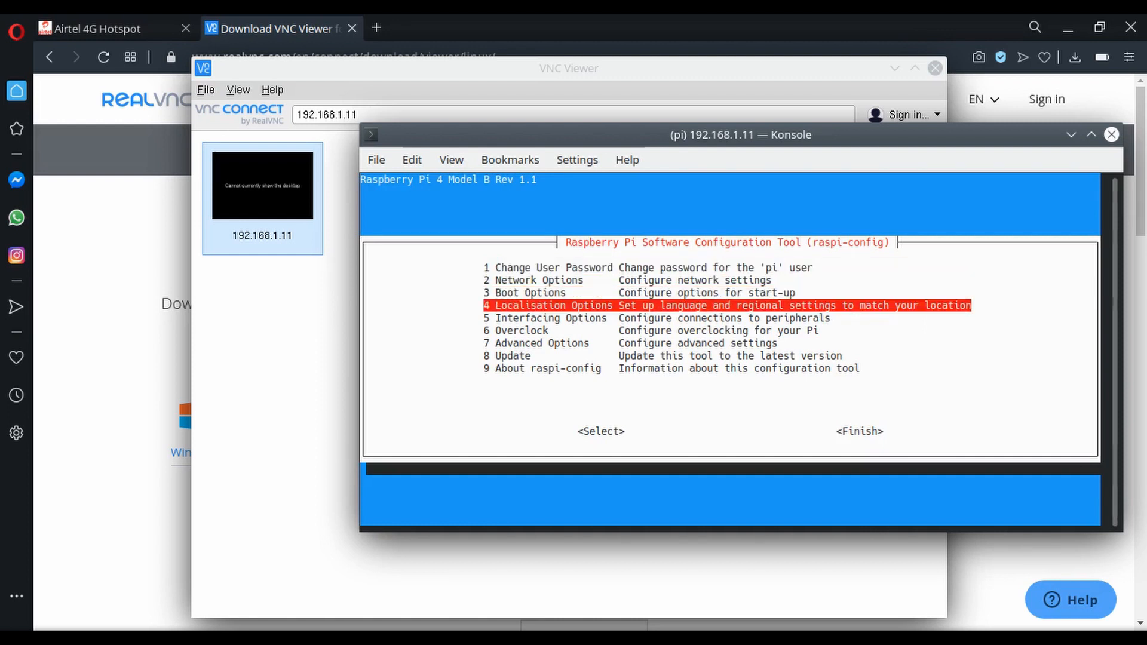
pyautogui.press('Down')
pyautogui.press('Down')
pyautogui.press('Down')
pyautogui.press('Return')
pyautogui.press('Down')
pyautogui.press('Down')
pyautogui.press('Down')
pyautogui.press('Down')
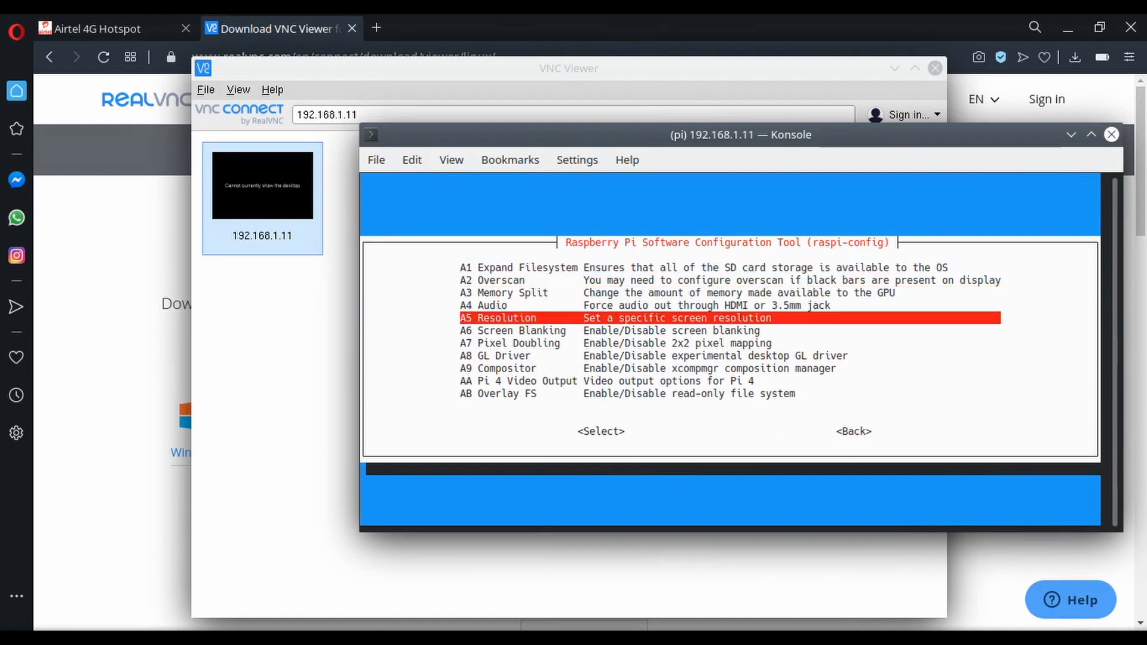
pyautogui.press('Return')
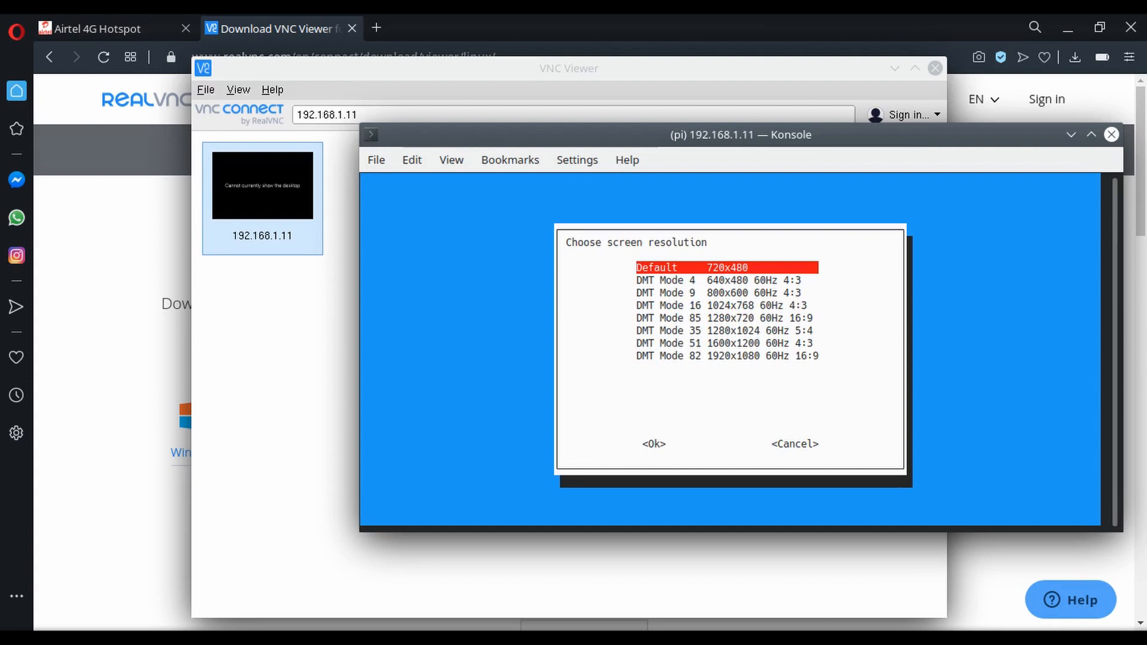
# Set the screen resolution to DMT Mode 85, 1280x720 60Hz 16:9, and acknowledge the change.
pyautogui.press('Down')
pyautogui.press('Down')
pyautogui.press('Down')
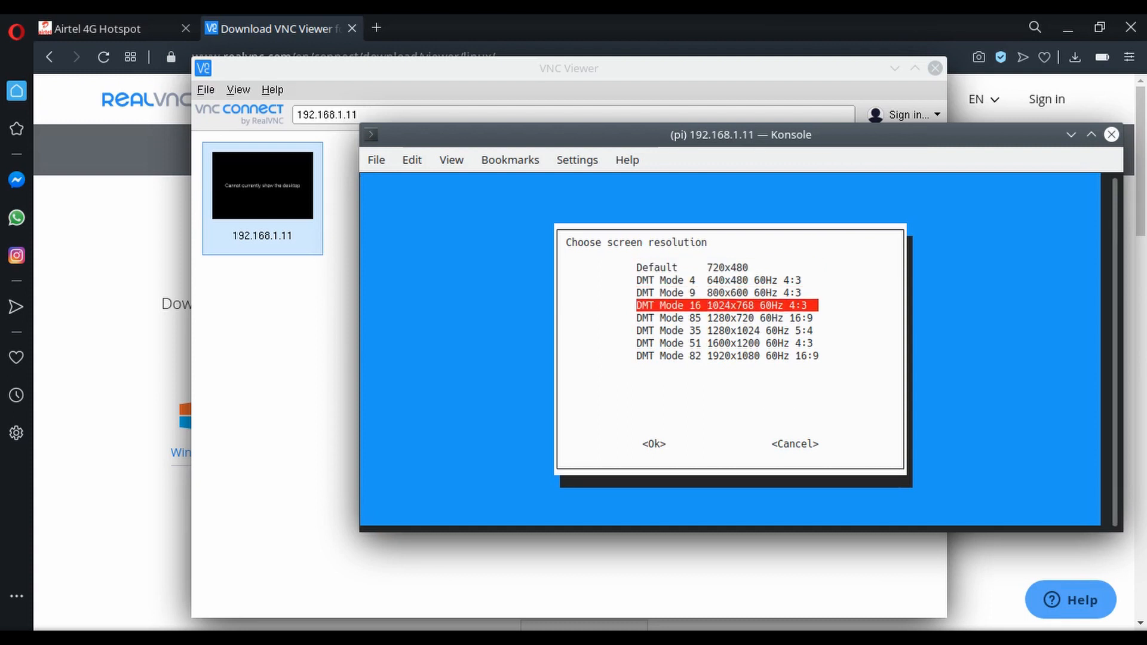
pyautogui.press('Down')
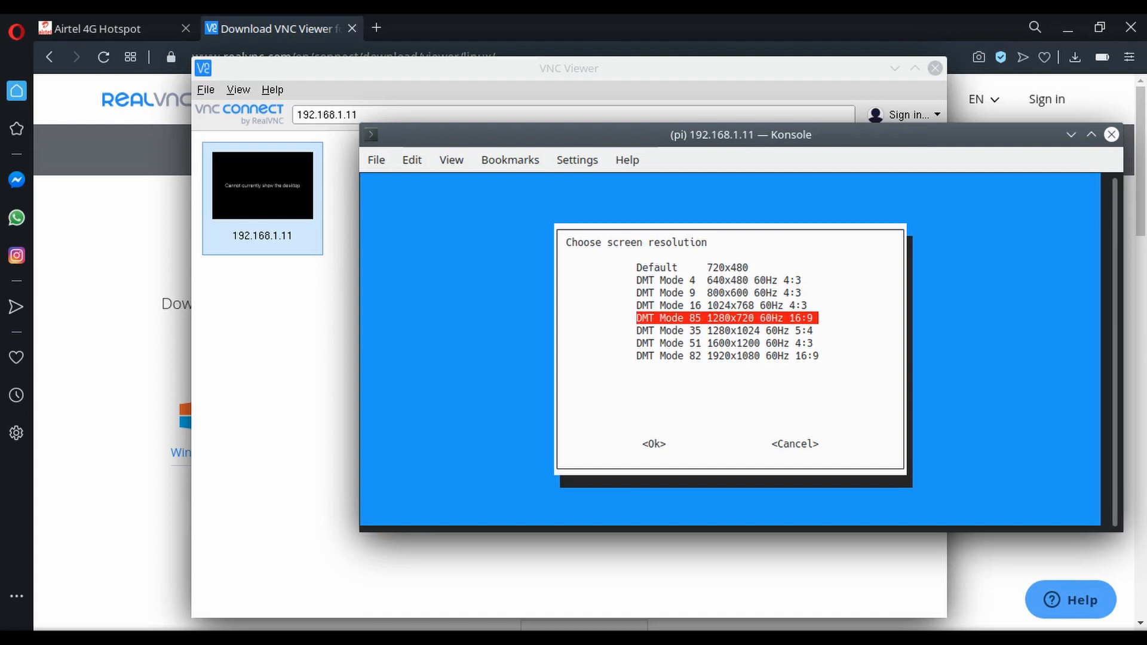
pyautogui.press('Return')
pyautogui.press('Return')
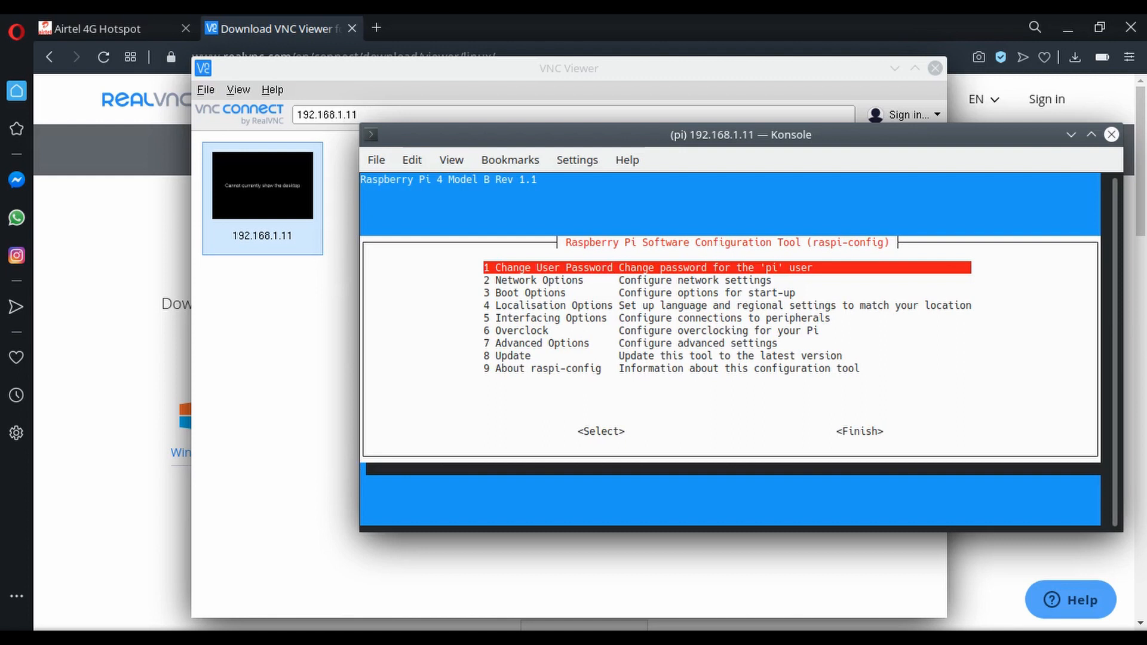
# Finish raspi-config and reboot the Raspberry Pi.
pyautogui.press('Down')
pyautogui.press('Down')
pyautogui.press('Tab')
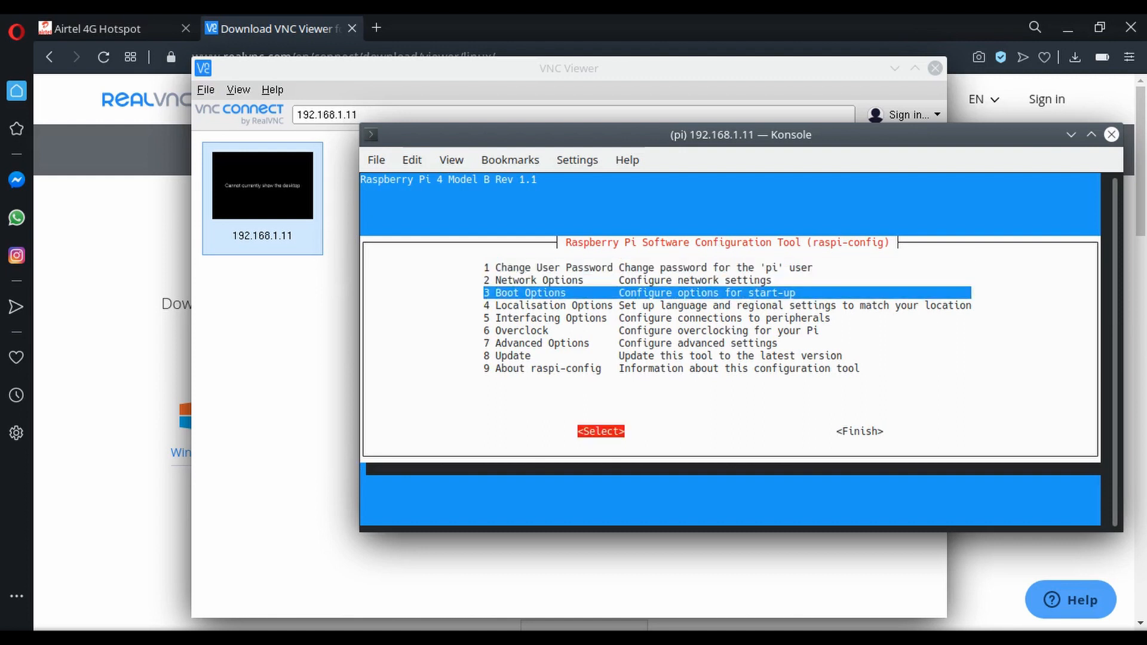
pyautogui.press('Tab')
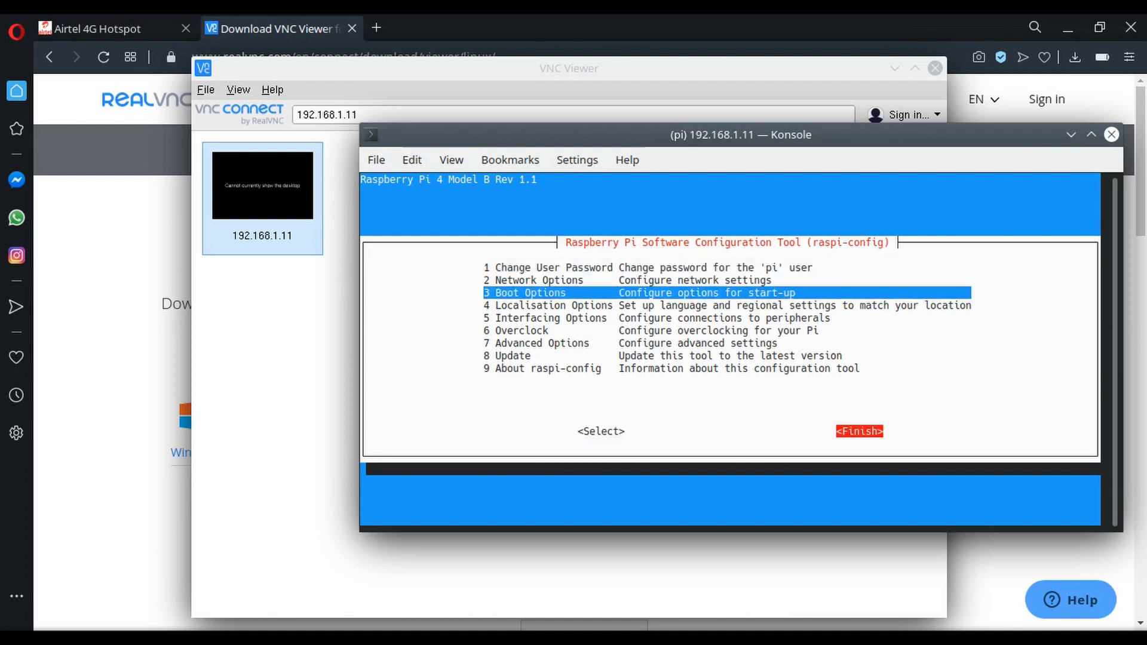
pyautogui.press('Return')
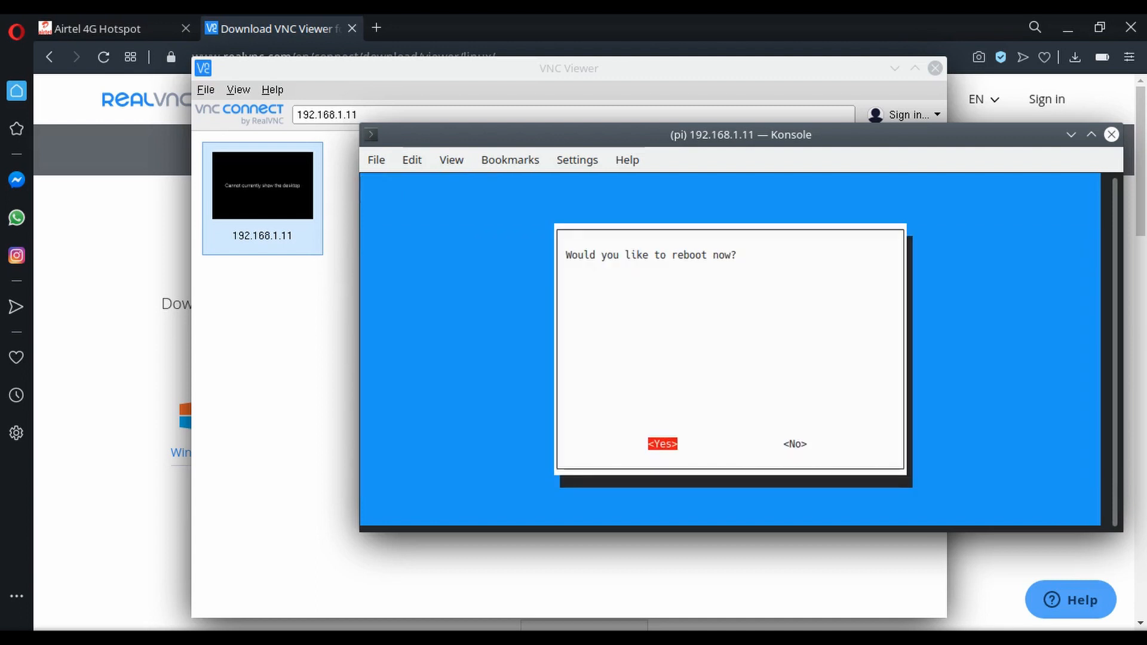
pyautogui.press('Return')
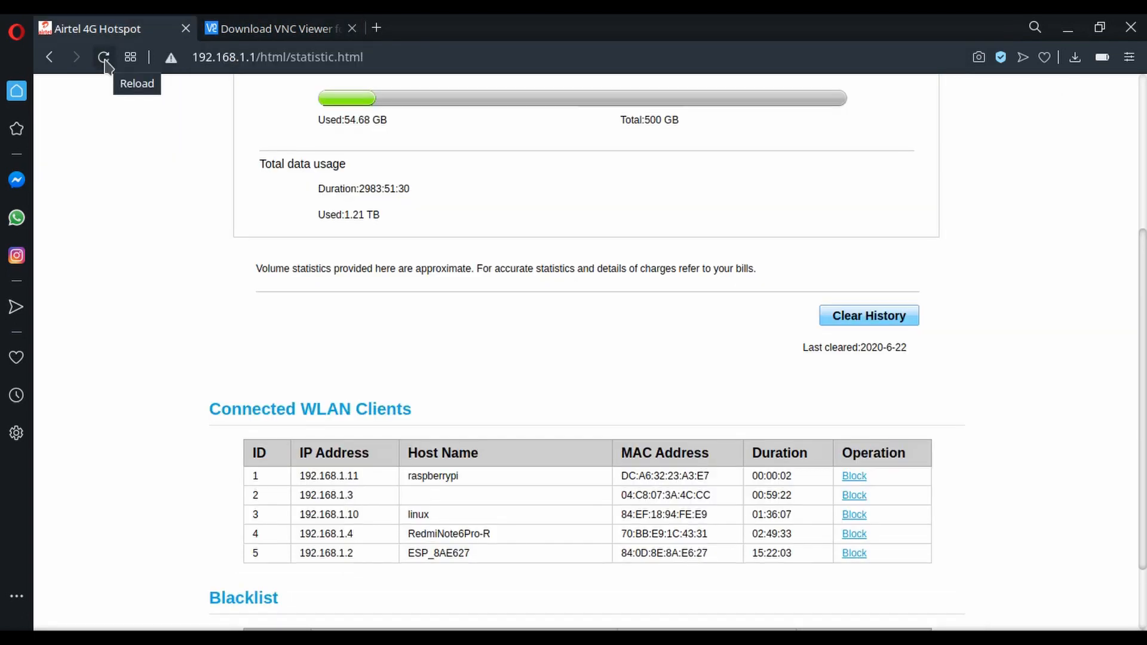
# Download VNC Viewer for Linux from the RealVNC page and launch the downloaded file.
pyautogui.click(269, 29)
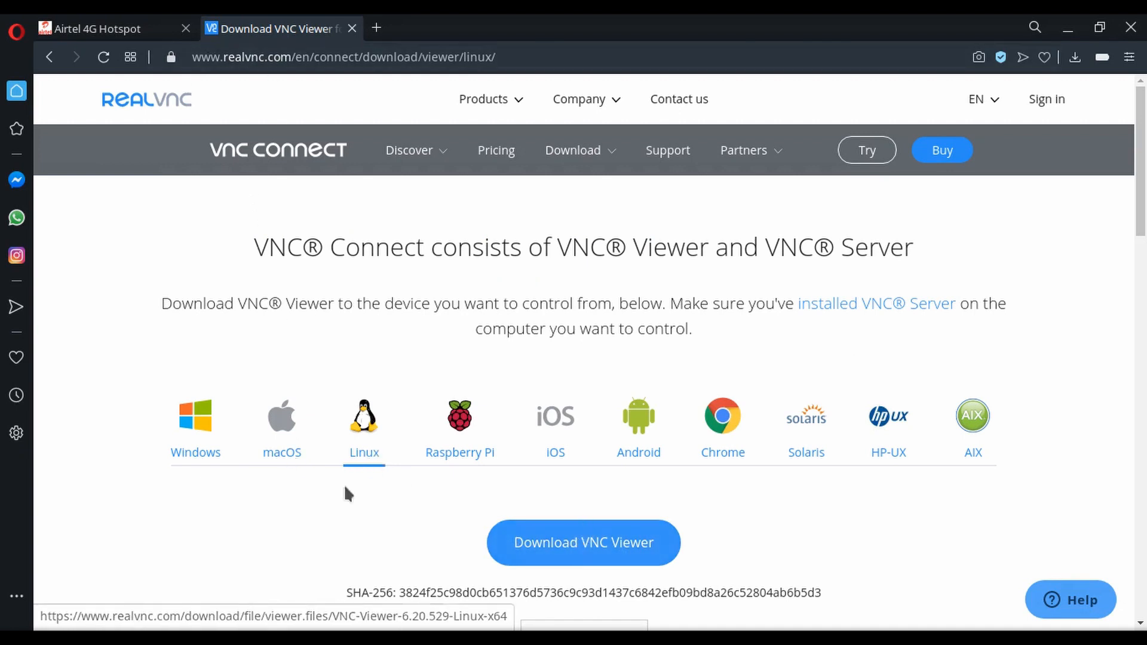
pyautogui.click(603, 561)
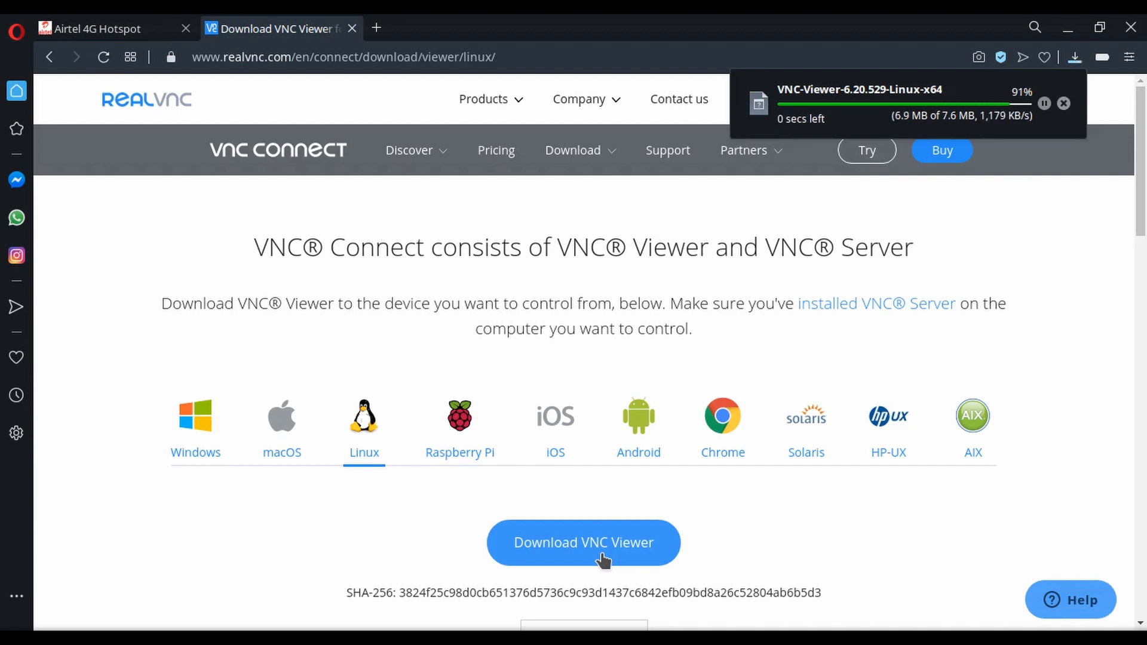
pyautogui.click(919, 112)
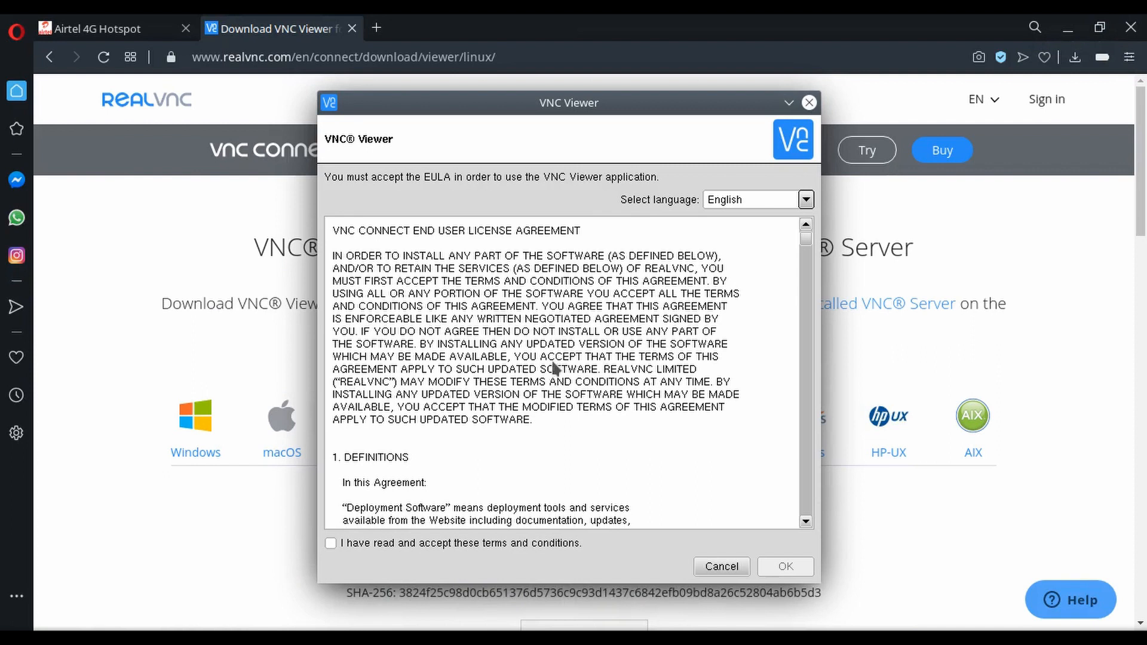
# Accept the VNC Viewer licence agreement and dismiss the getting-started screen with anonymous usage data turned off.
pyautogui.click(342, 543)
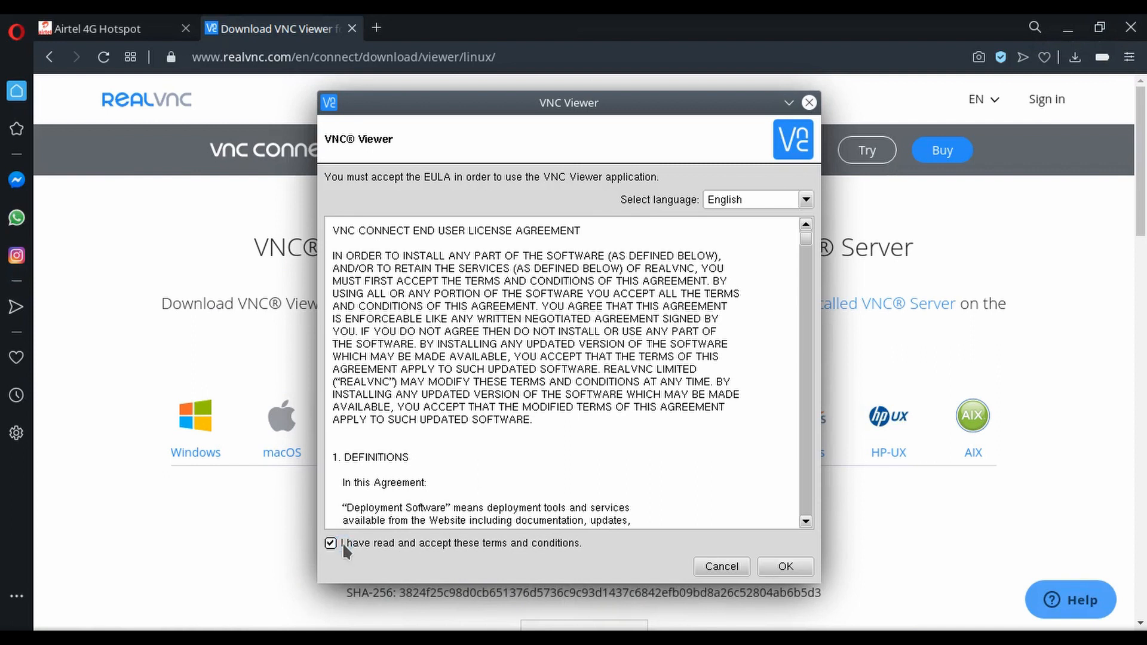
pyautogui.click(770, 562)
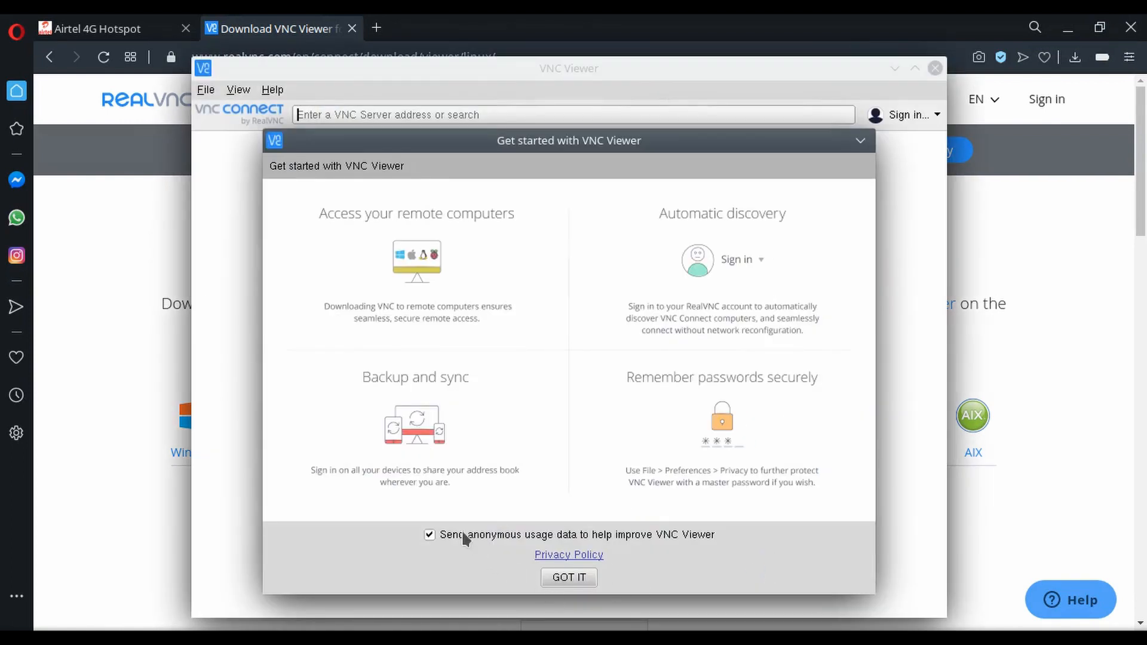
pyautogui.click(560, 534)
pyautogui.click(566, 582)
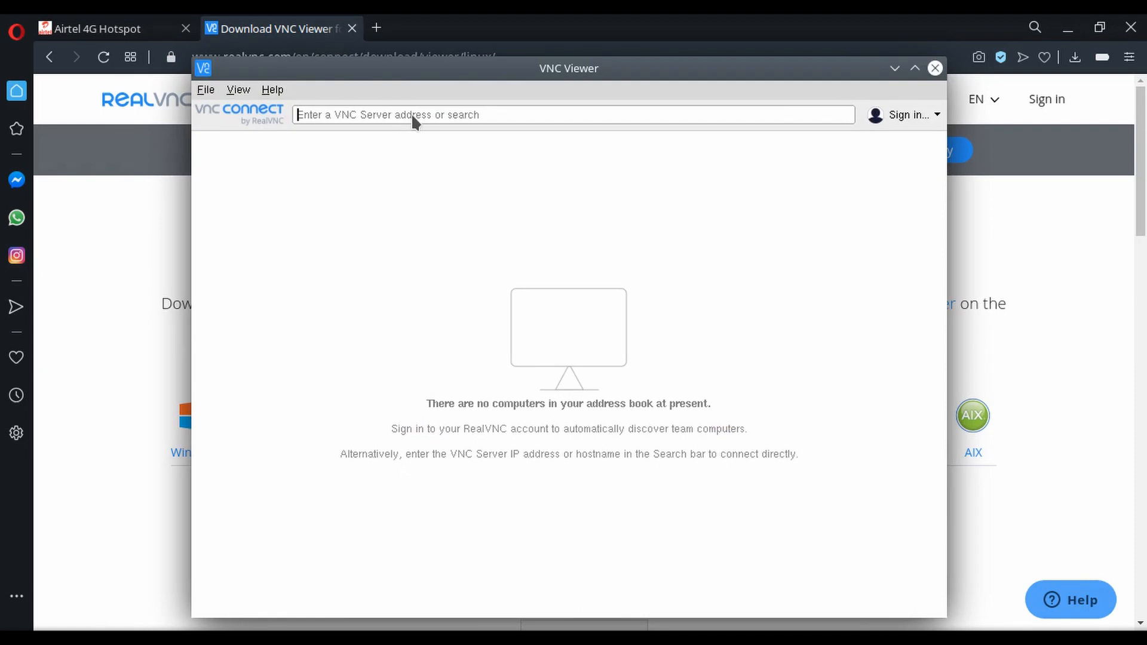
# Connect VNC Viewer to 192.168.1.11 and continue past the server identity check.
pyautogui.write('192')
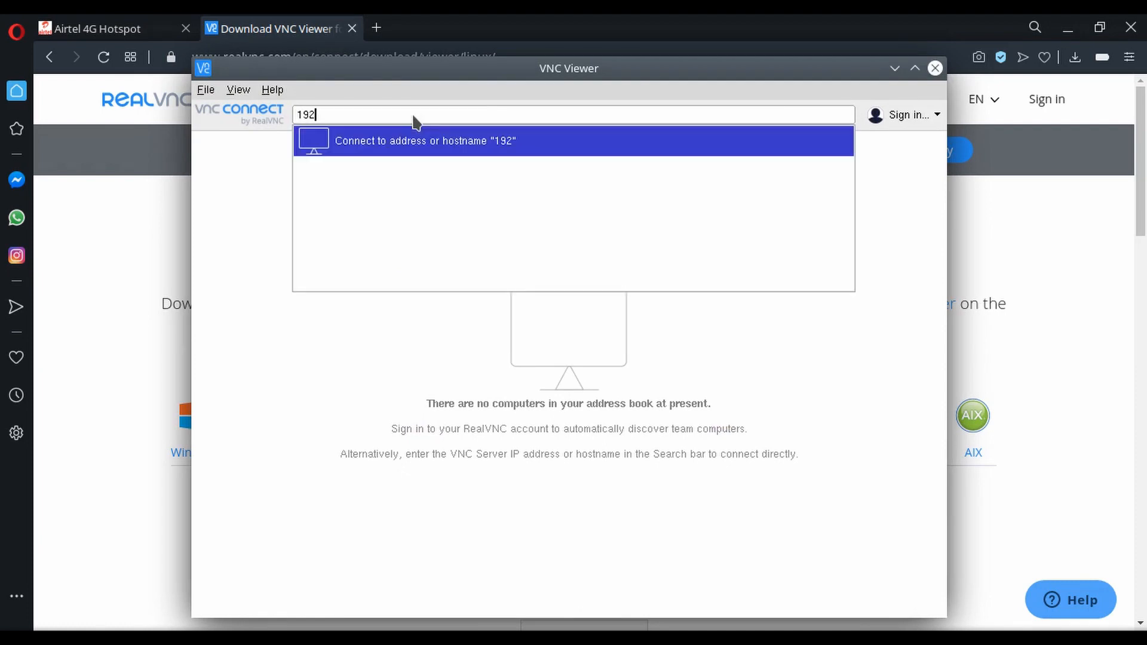
pyautogui.write('.168.1.11')
pyautogui.press('Return')
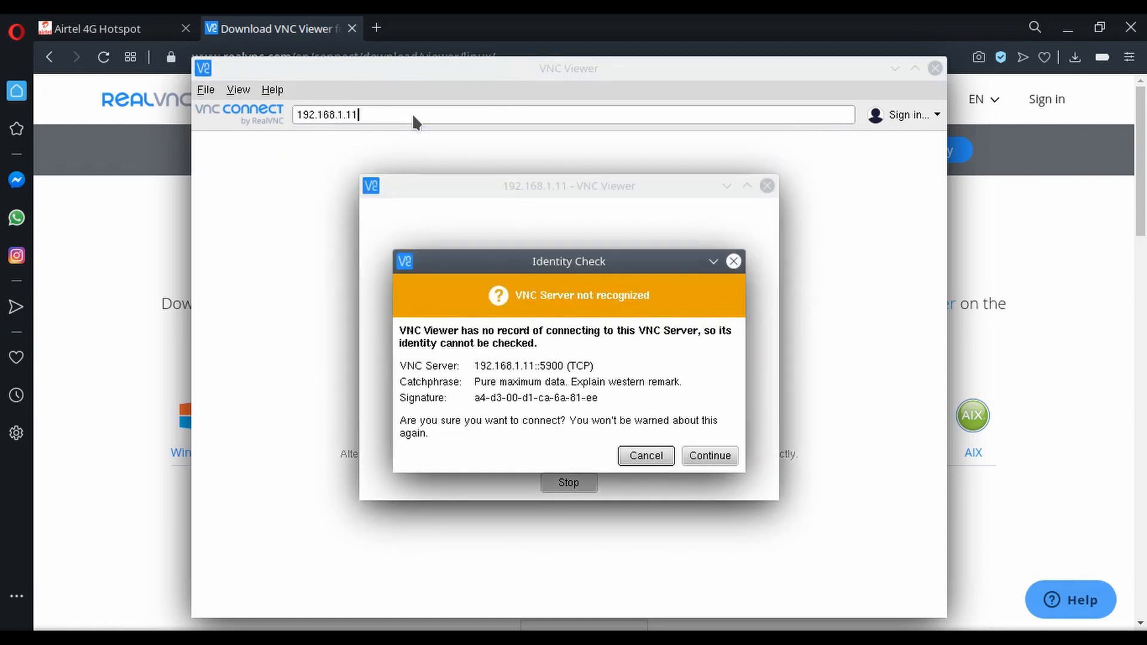
pyautogui.click(709, 458)
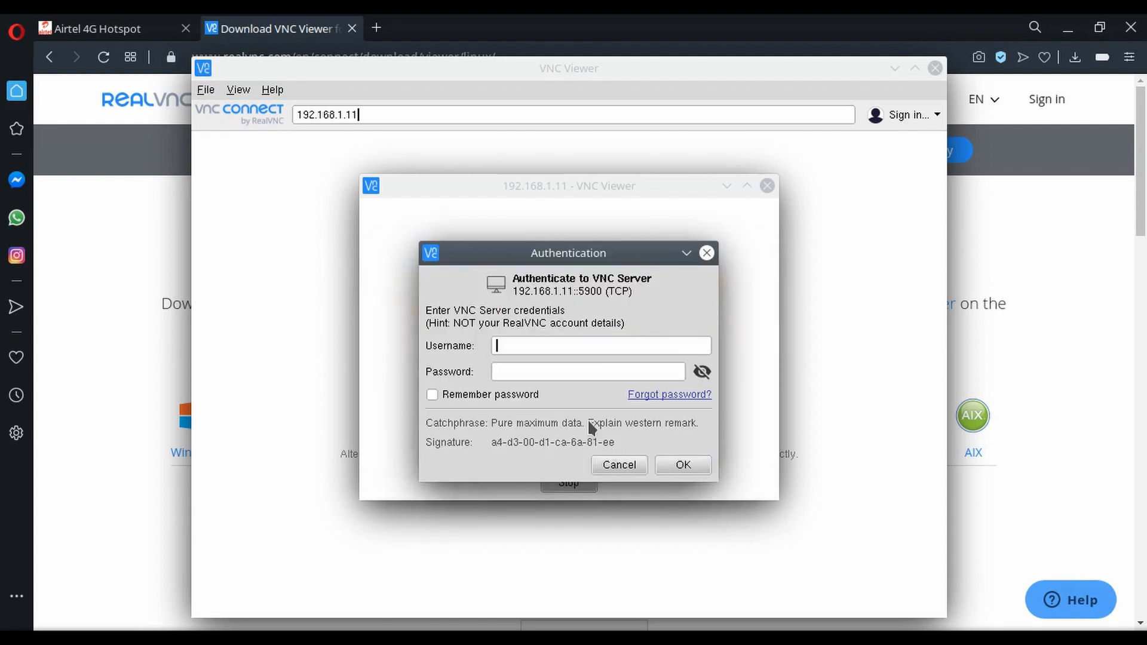
# Authenticate to the VNC Server with username pi and the account password, with the password remembered.
pyautogui.write('pi')
pyautogui.press('Tab')
pyautogui.write('*********')
pyautogui.click(464, 397)
pyautogui.click(690, 463)
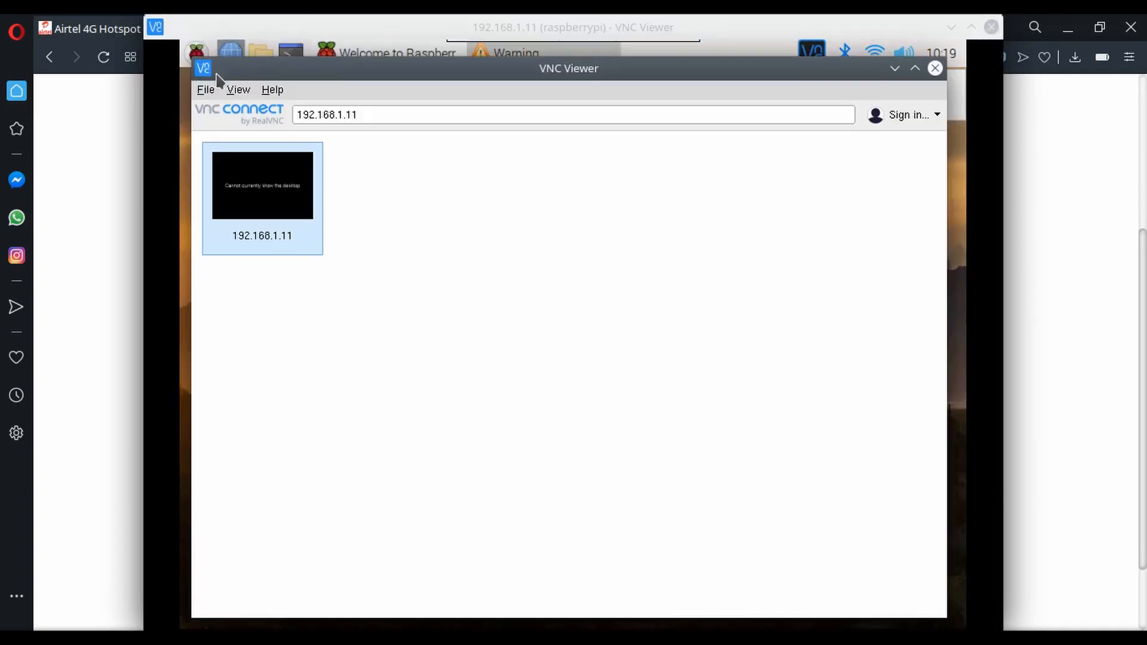
# Bring the Raspberry Pi's remote desktop window to the front and maximize it.
pyautogui.click(970, 218)
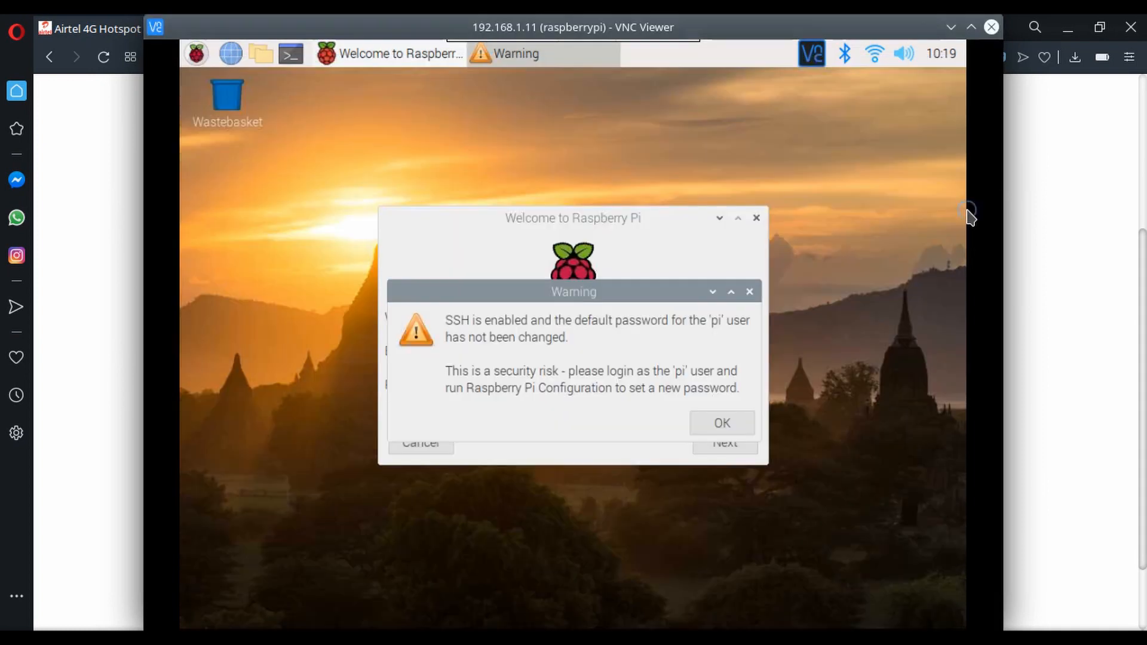
pyautogui.click(969, 27)
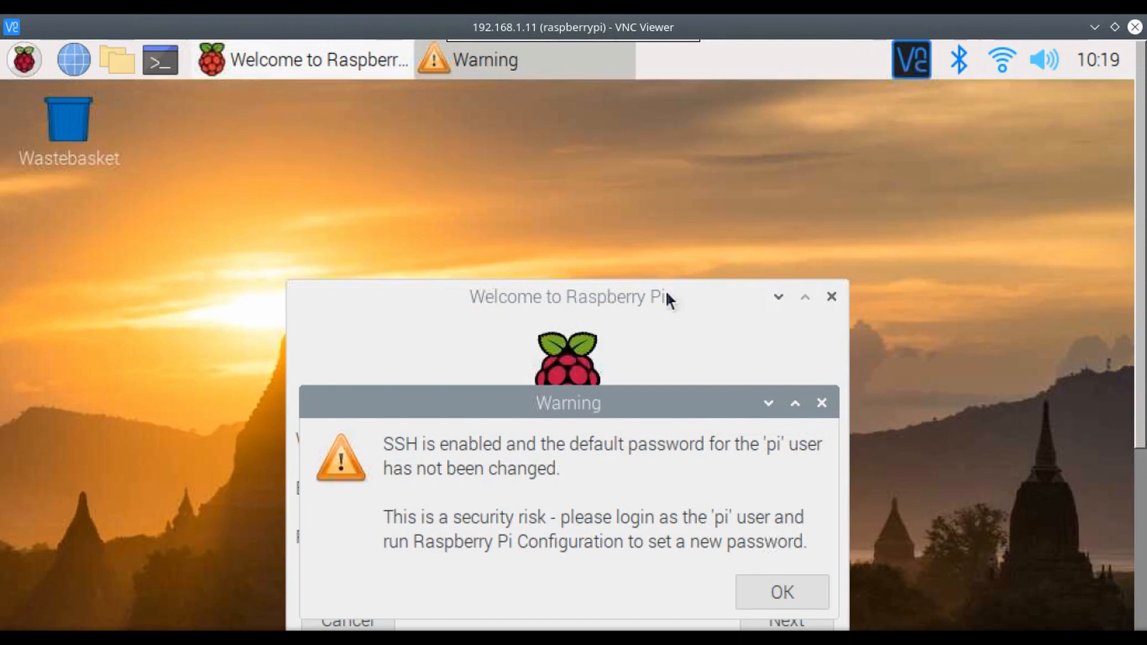
pyautogui.moveTo(1142, 155); pyautogui.dragTo(1108, 117)
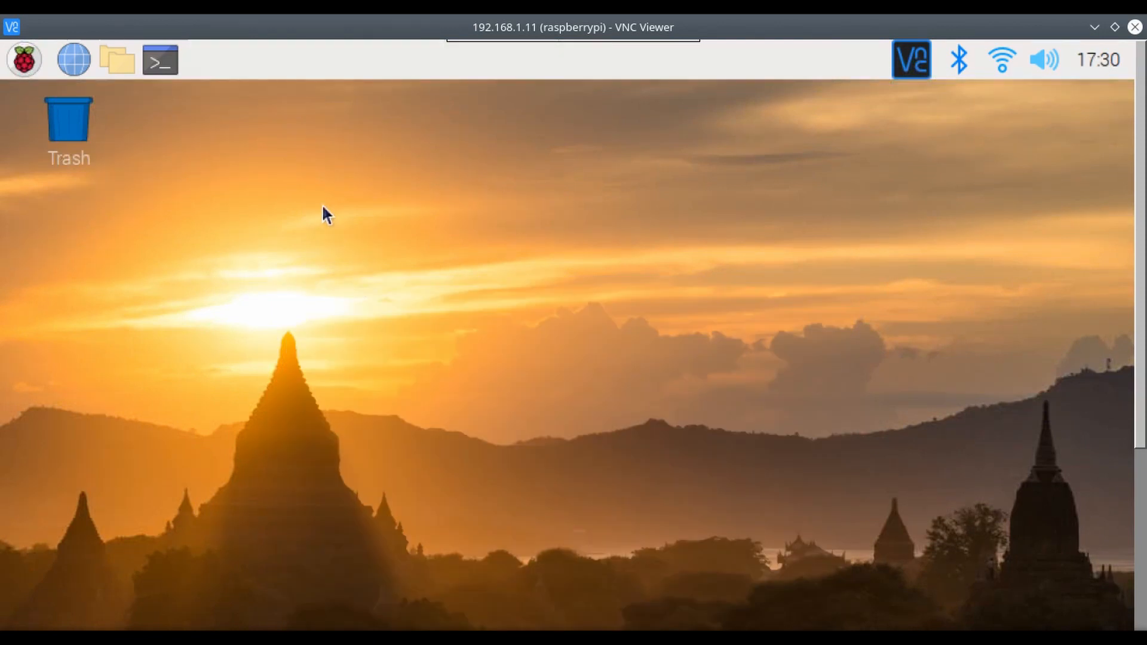
pyautogui.rightClick(322, 206)
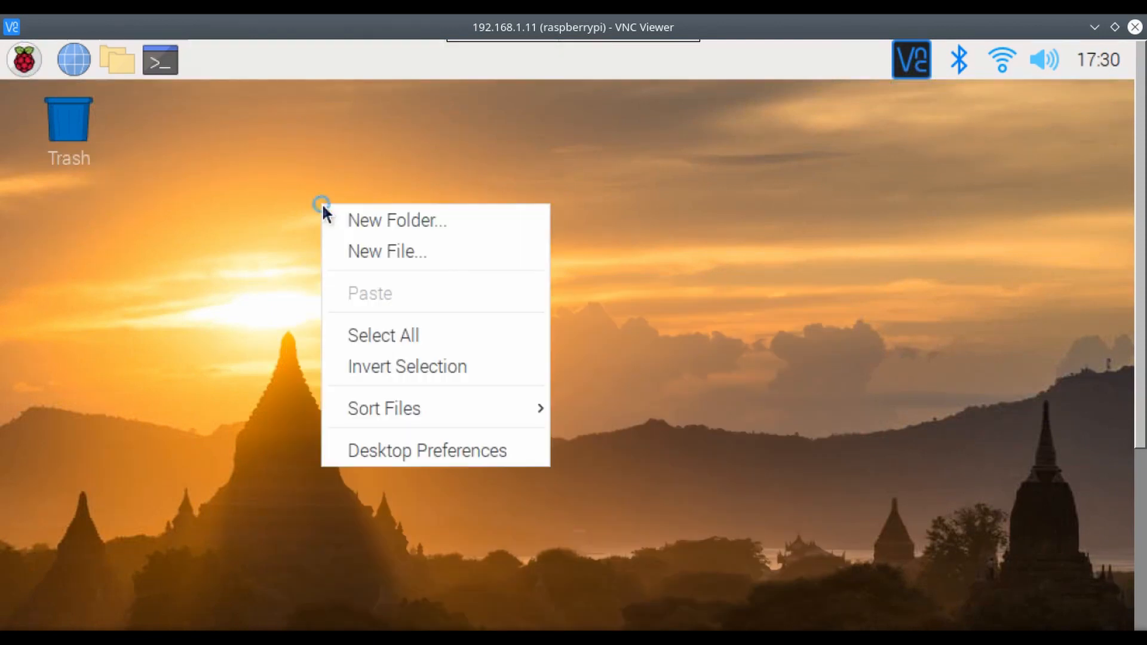
pyautogui.click(189, 336)
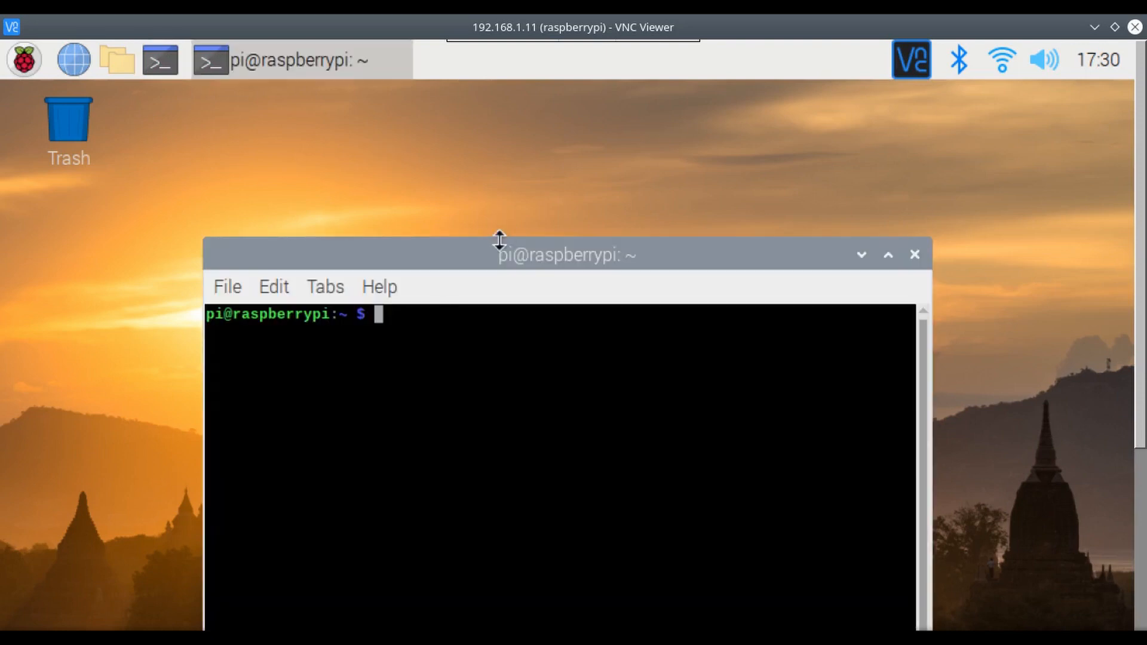
# Move the Pi's terminal window higher on the remote desktop and run ip address to list its network interfaces.
pyautogui.moveTo(499, 254); pyautogui.dragTo(525, 169)
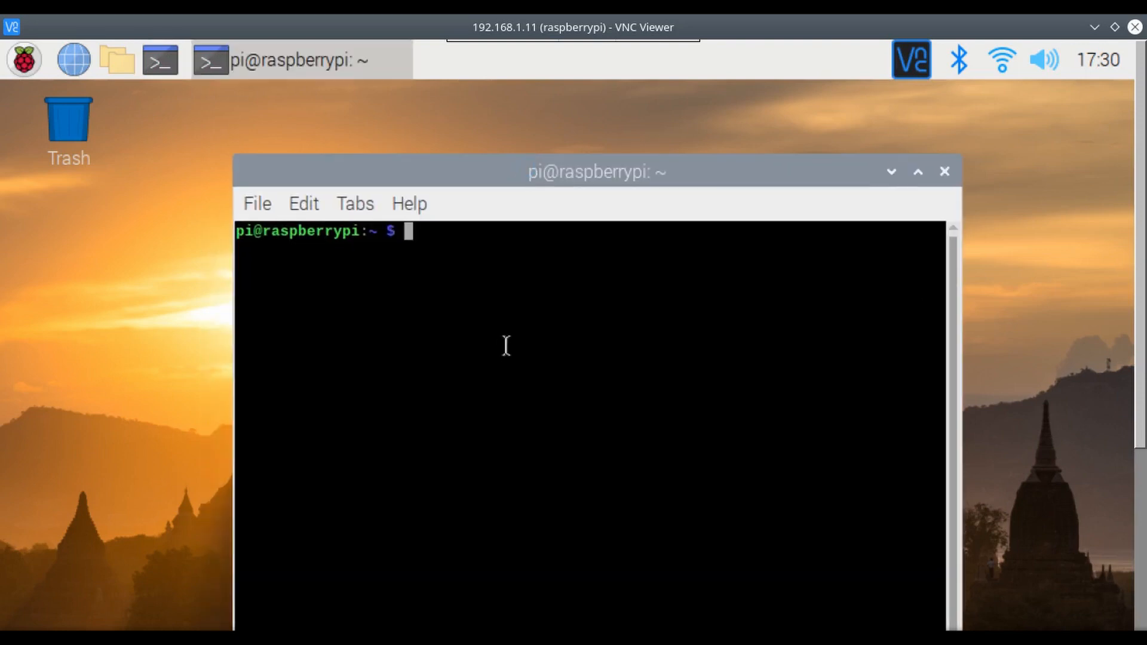
pyautogui.write('ip add')
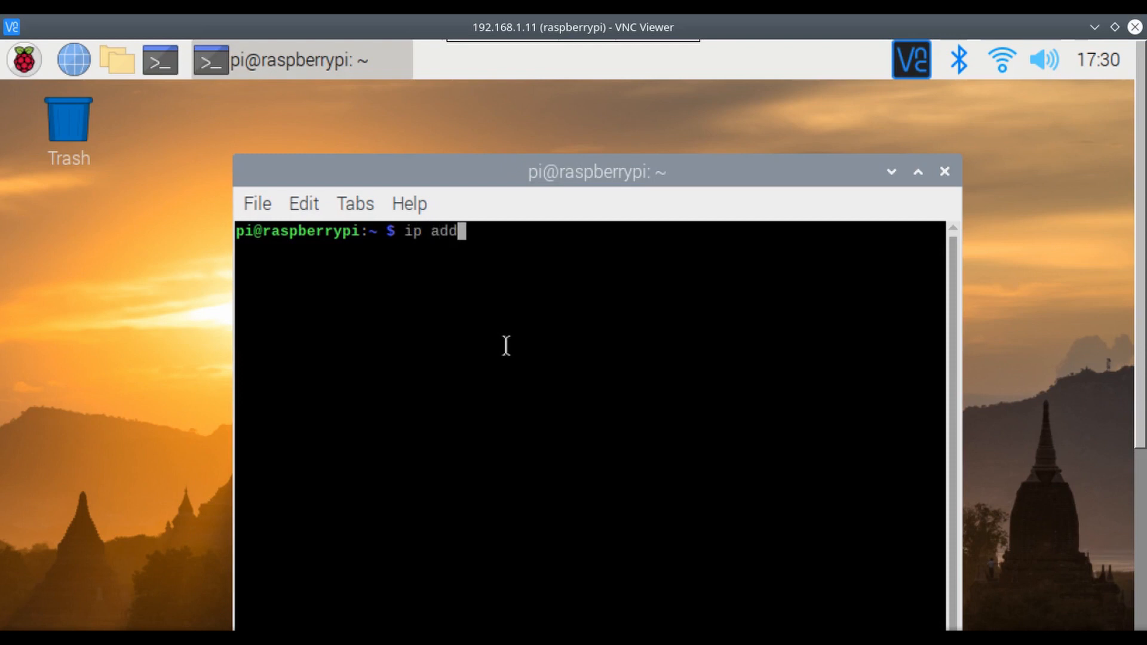
pyautogui.write('ress')
pyautogui.press('Return')
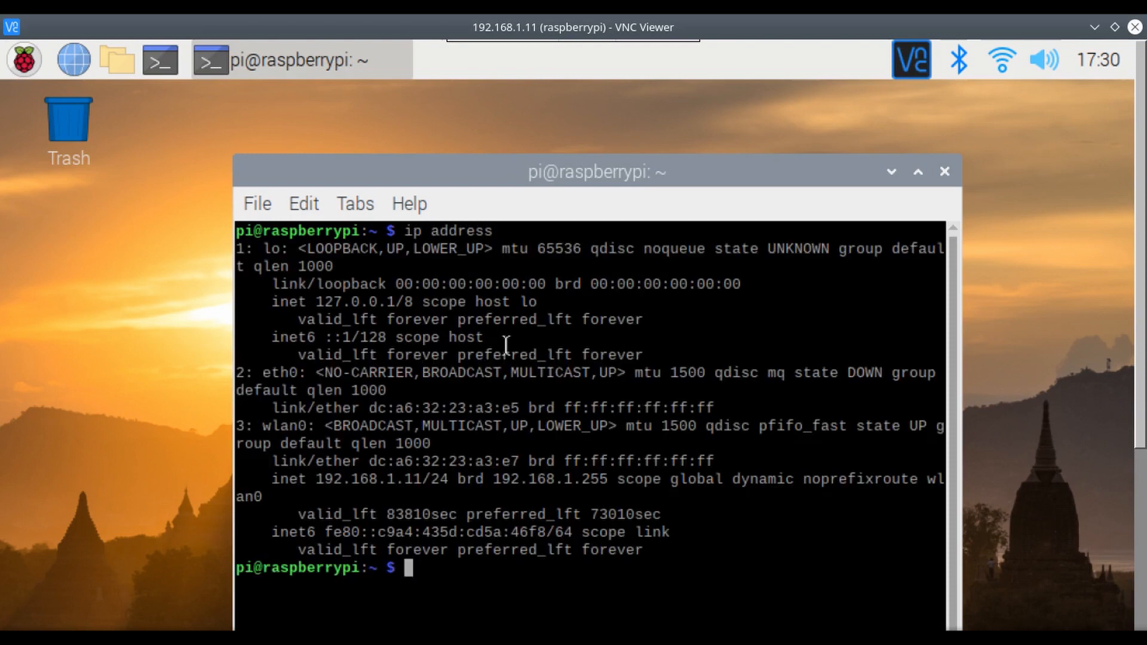